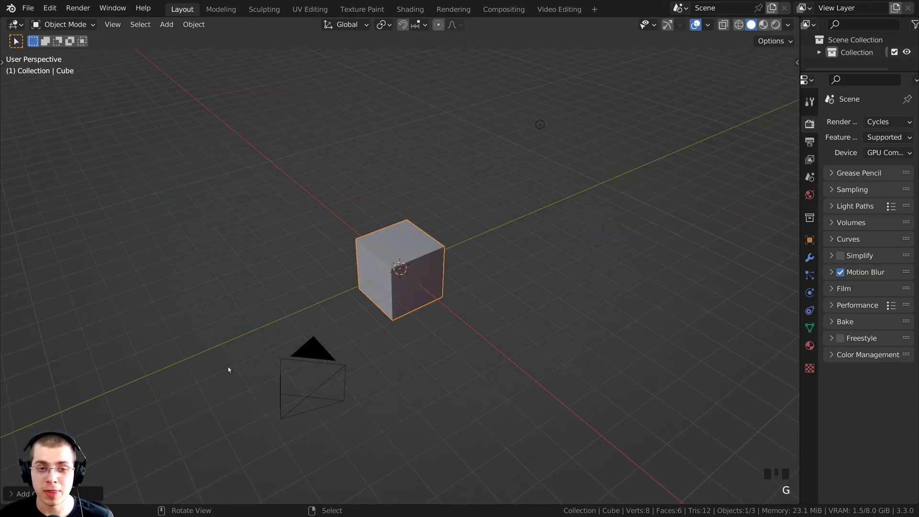
Try moving the cube along the Y, Z and X axes, cancelling so it stays at the origin
{"action": "key", "text": "g"}
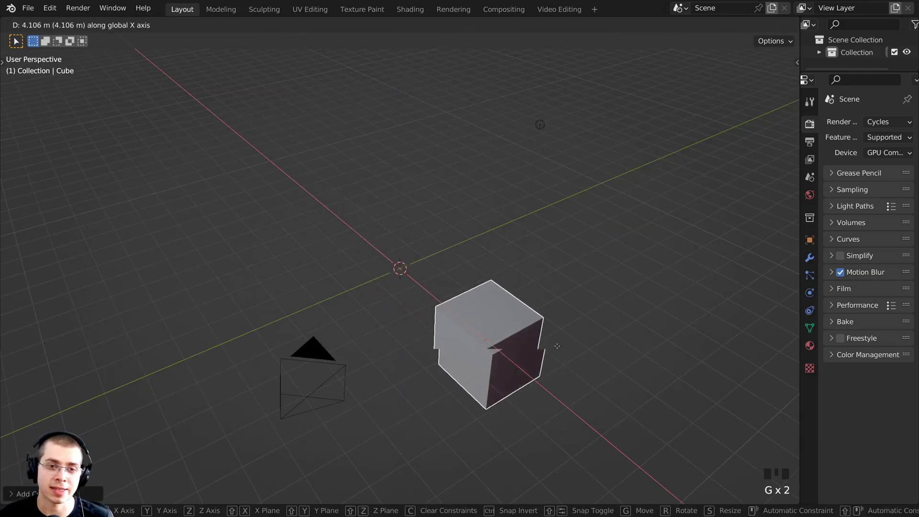
{"action": "key", "text": "y"}
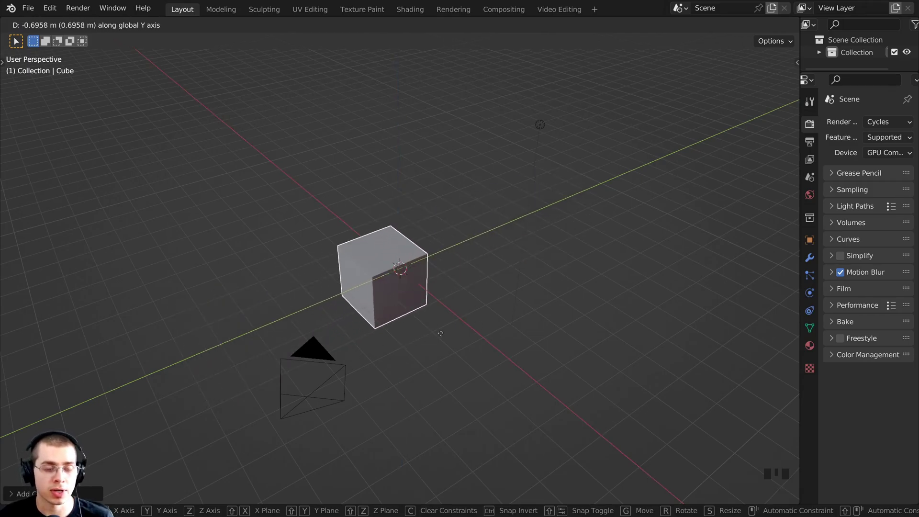
{"action": "key", "text": "z"}
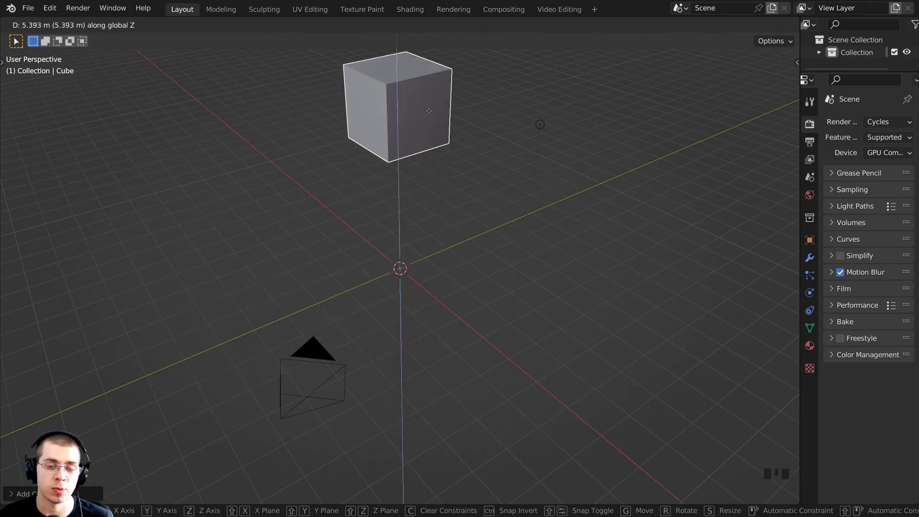
{"action": "right_click", "coordinate": [508, 236]}
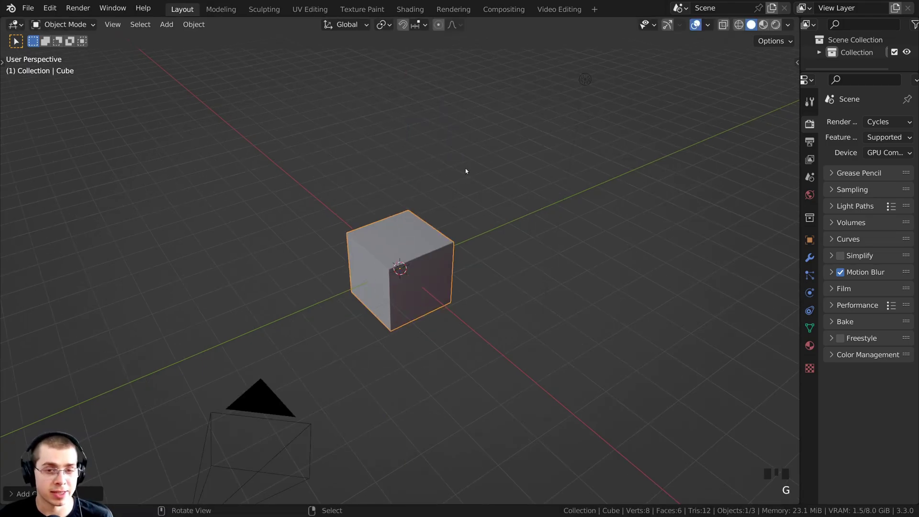
{"action": "key", "text": "g"}
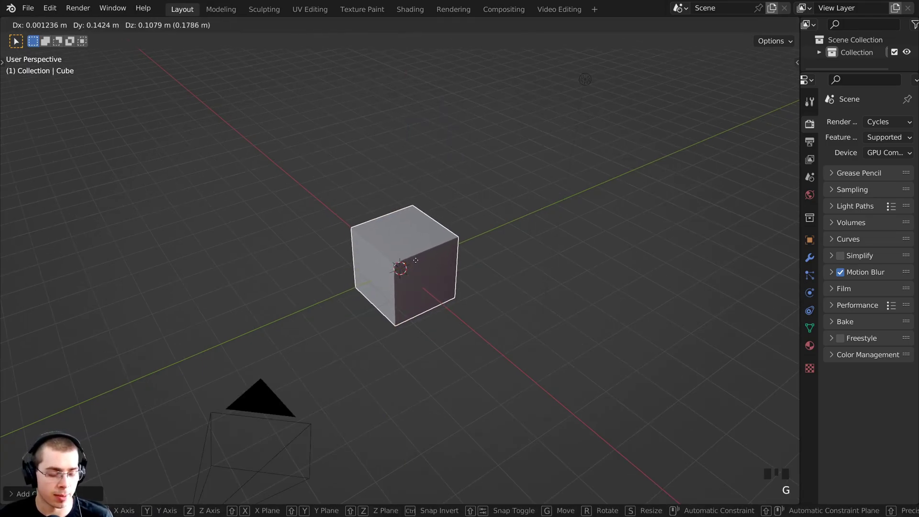
{"action": "key", "text": "z"}
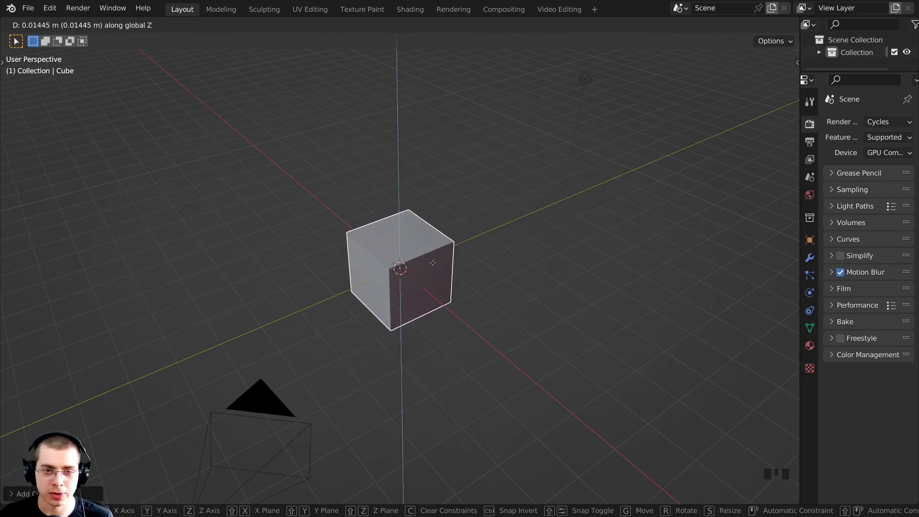
{"action": "key", "text": "y"}
{"action": "key", "text": "x"}
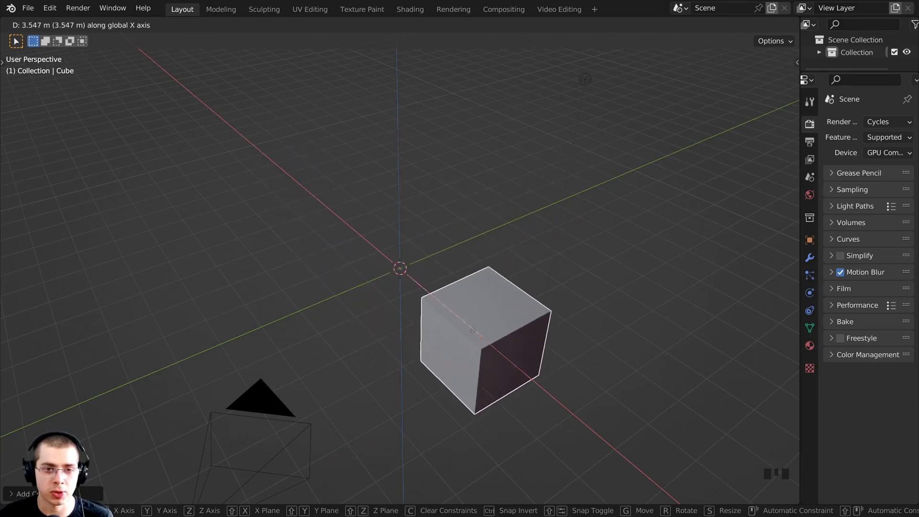
{"action": "key", "text": "z"}
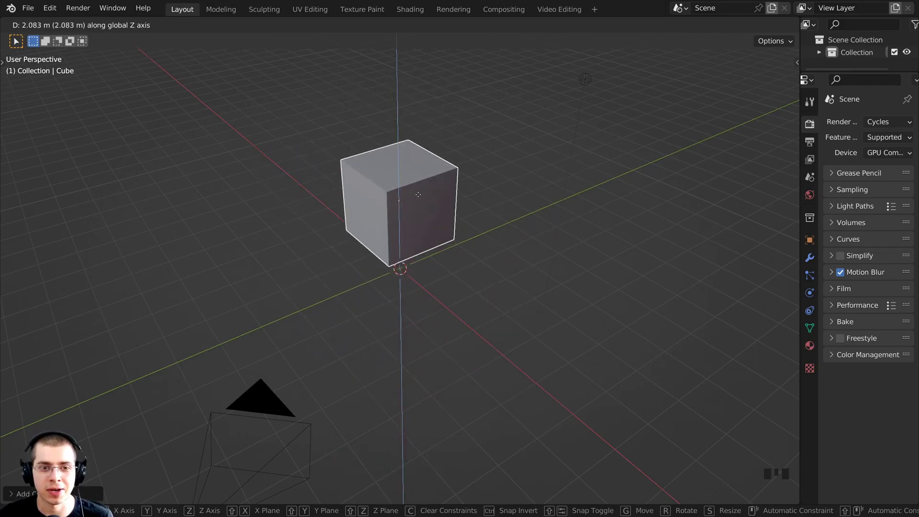
{"action": "key", "text": "Escape"}
Trial an X rotation and X/Y scaling, cancel, and show the cube's Transform values in the sidebar
{"action": "key", "text": "r"}
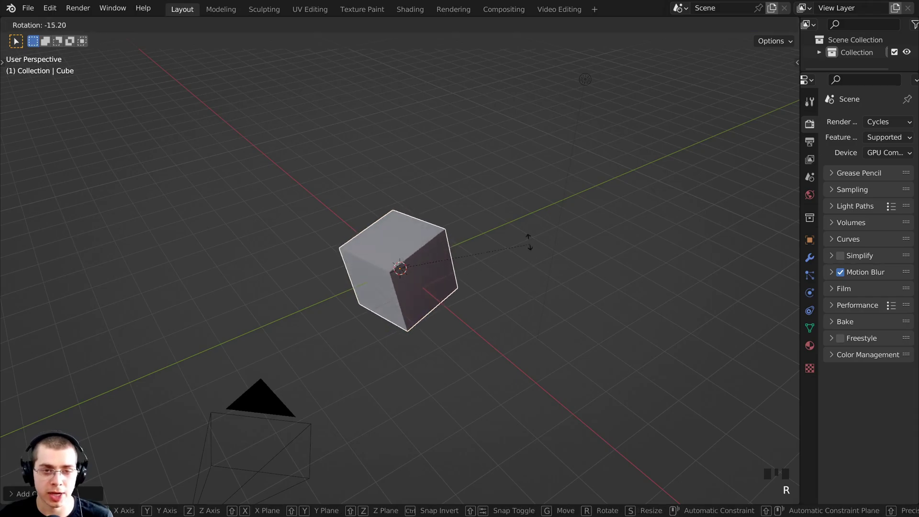
{"action": "key", "text": "x"}
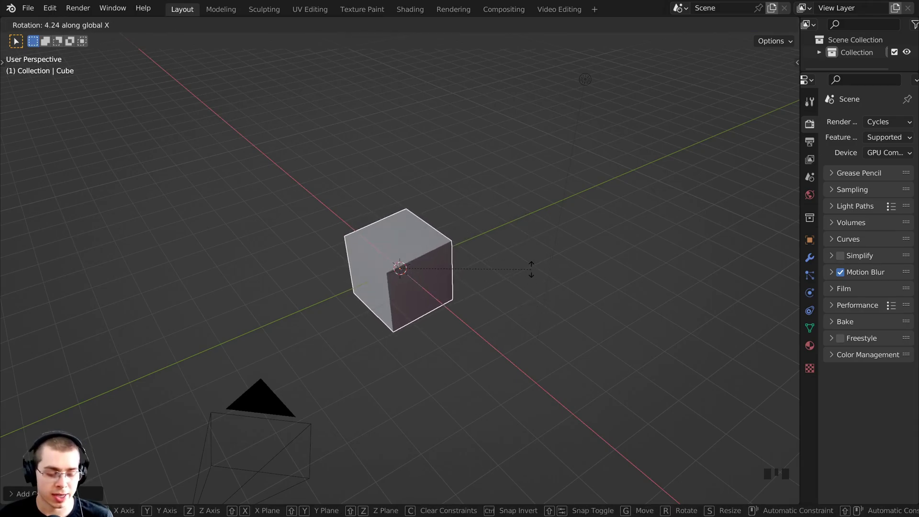
{"action": "key", "text": "s"}
{"action": "key", "text": "x"}
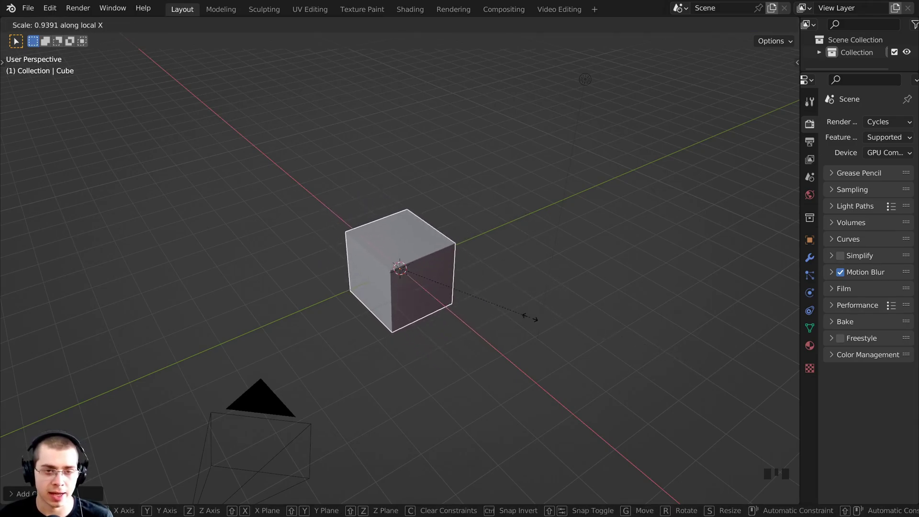
{"action": "key", "text": "y"}
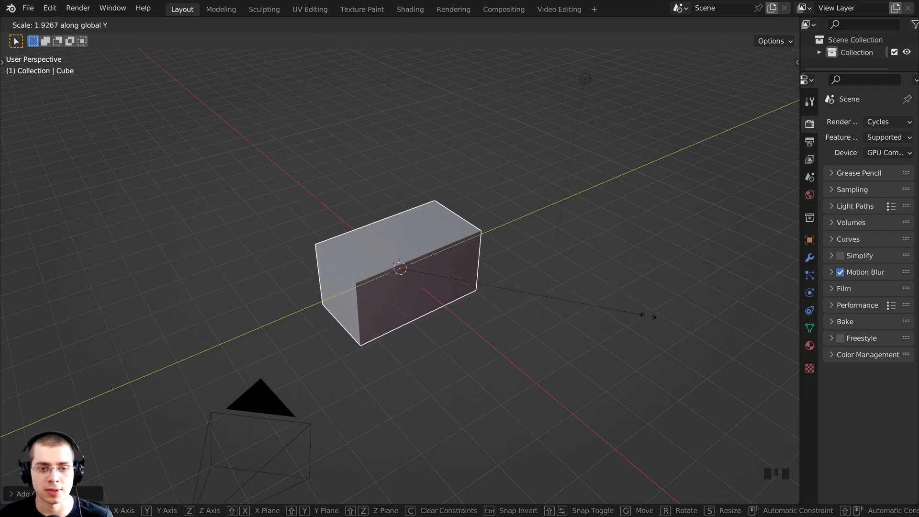
{"action": "key", "text": "Escape"}
{"action": "key", "text": "n"}
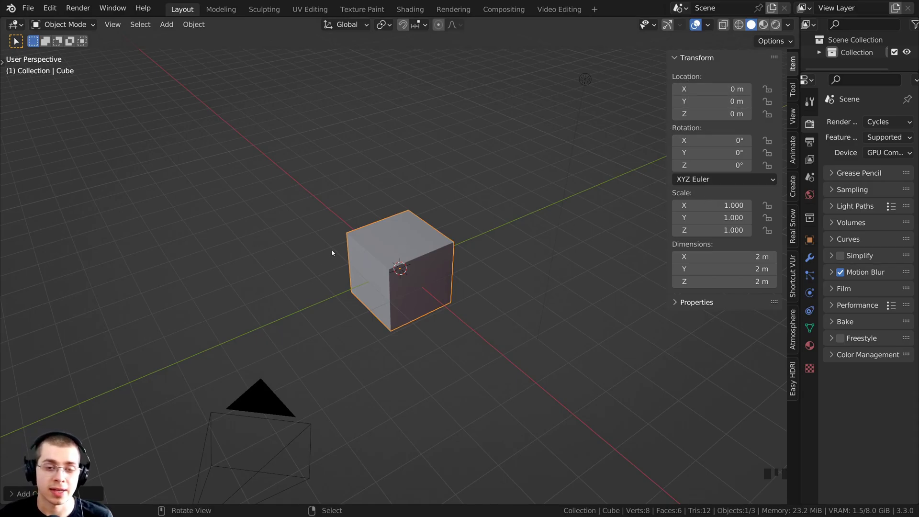
{"action": "scroll", "coordinate": [468, 299], "scroll_direction": "up", "scroll_amount": 2}
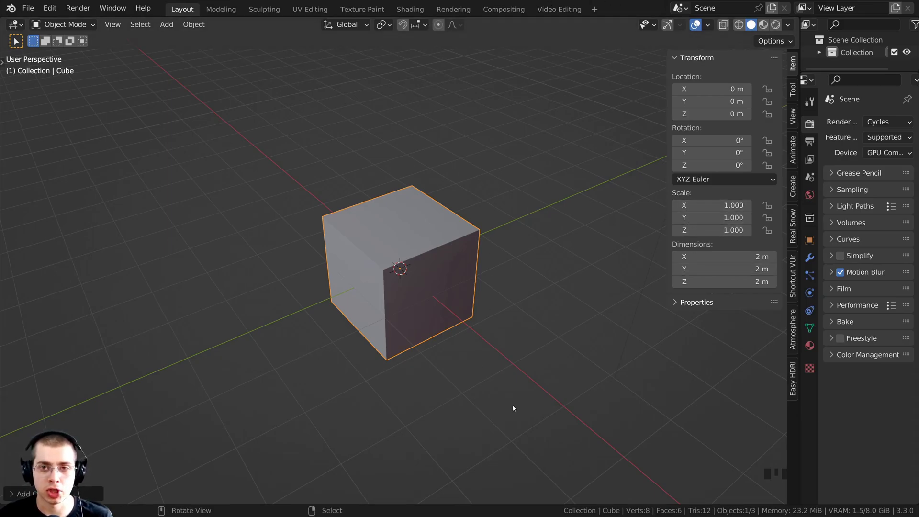
{"action": "key", "text": "g"}
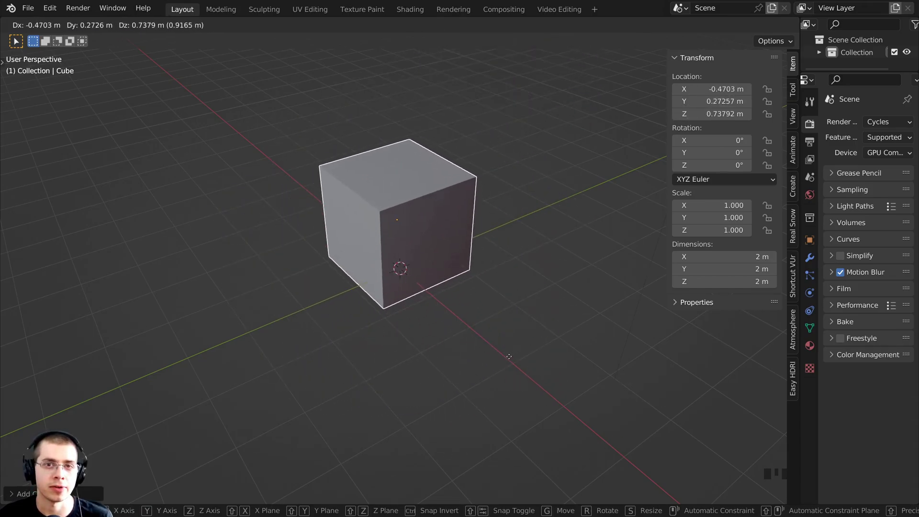
{"action": "key", "text": "Escape"}
{"action": "middle_click_drag", "start_coordinate": [508, 357], "coordinate": [365, 347]}
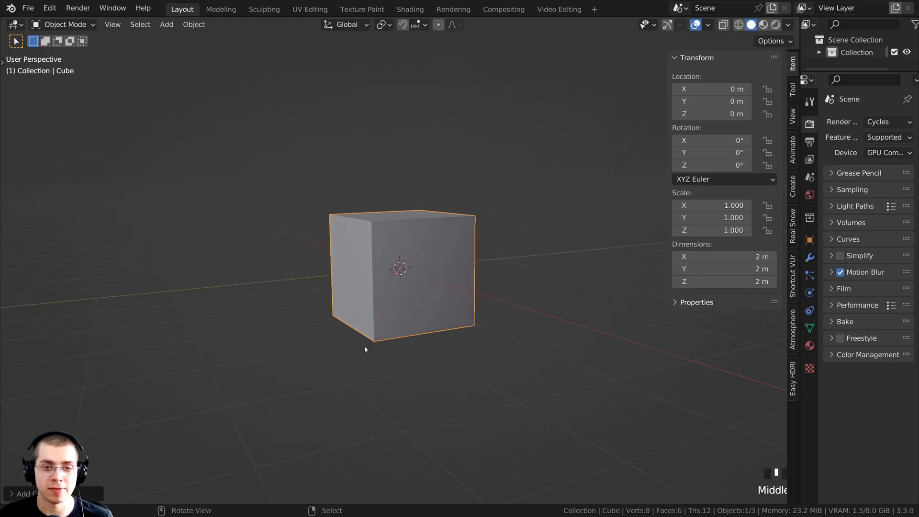
{"action": "scroll", "coordinate": [389, 225], "scroll_direction": "down", "scroll_amount": 2}
{"action": "middle_click_drag", "start_coordinate": [388, 225], "coordinate": [651, 211]}
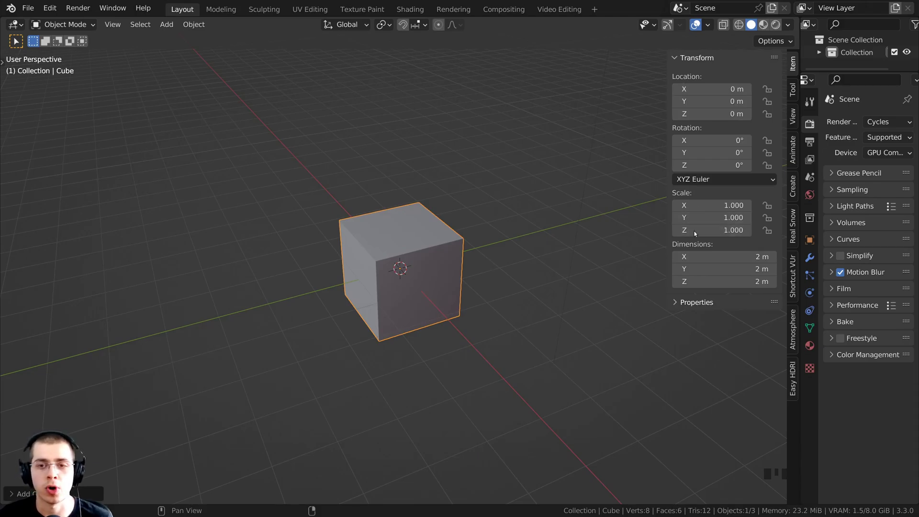
{"action": "key", "text": "g"}
{"action": "key", "text": "x"}
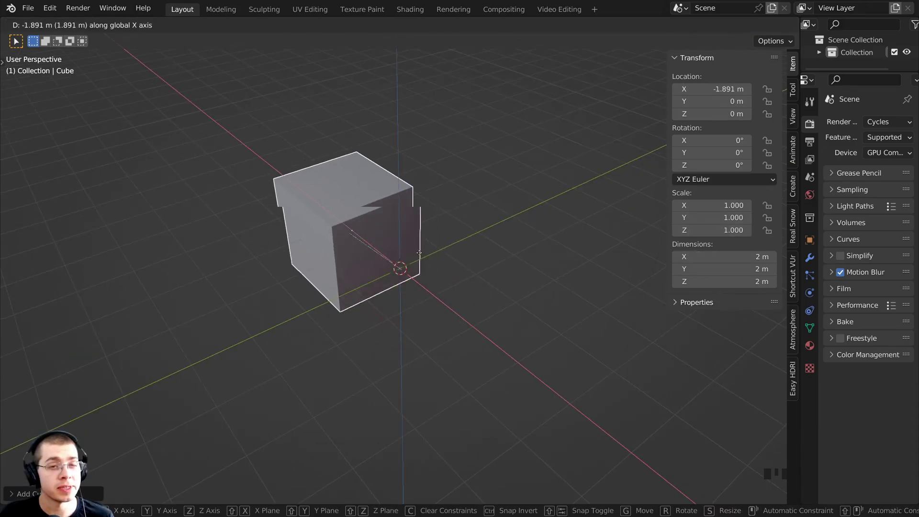
{"action": "key", "text": "z"}
{"action": "key", "text": "y"}
{"action": "key", "text": "x"}
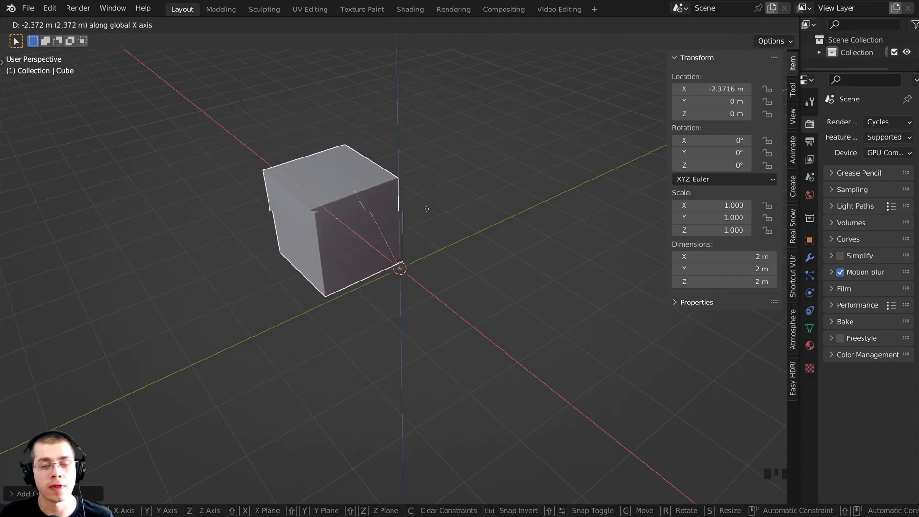
{"action": "key", "text": "y"}
{"action": "key", "text": "Escape"}
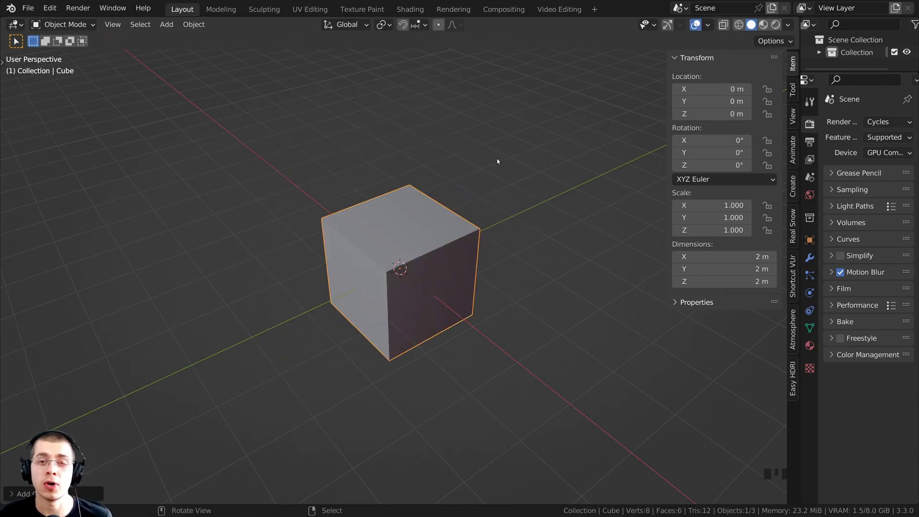
{"action": "scroll", "coordinate": [496, 161], "scroll_direction": "up", "scroll_amount": 1}
{"action": "middle_click_drag", "start_coordinate": [476, 142], "coordinate": [417, 119]}
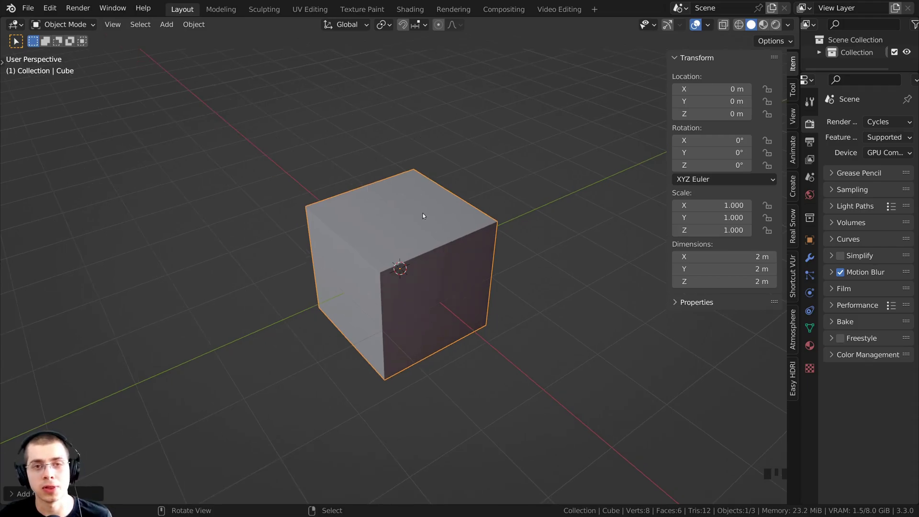
{"action": "scroll", "coordinate": [453, 168], "scroll_direction": "down", "scroll_amount": 1}
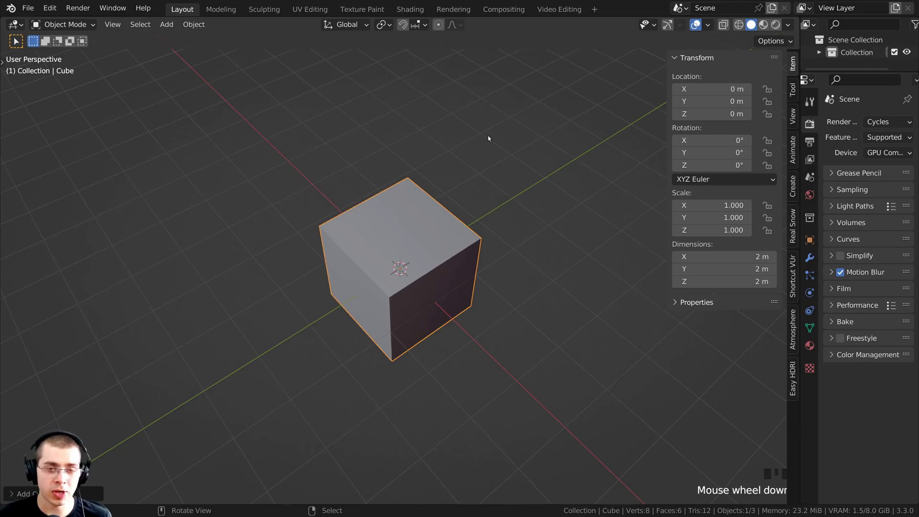
{"action": "key", "text": "r"}
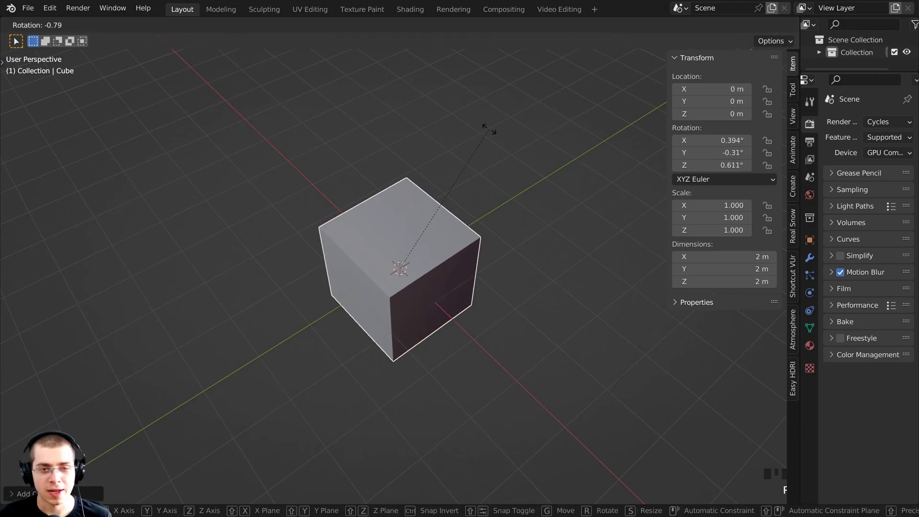
{"action": "key", "text": "z"}
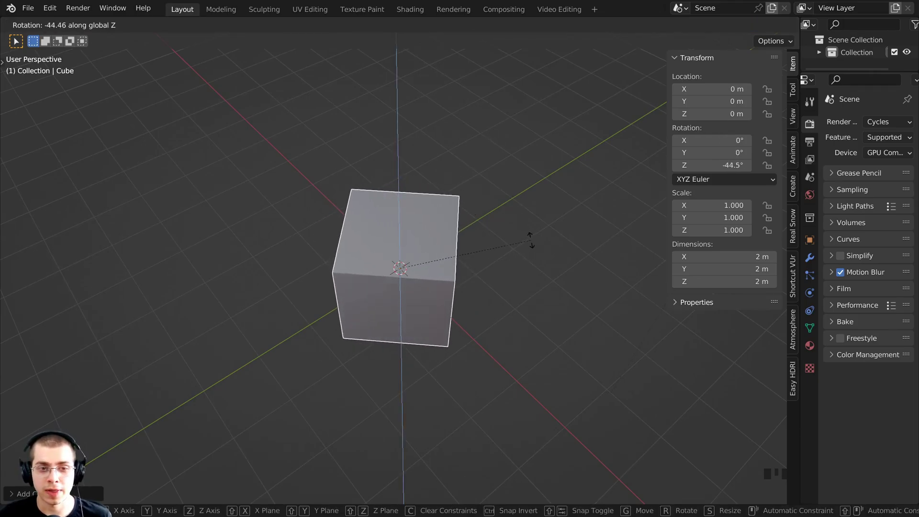
{"action": "left_click", "coordinate": [529, 242]}
{"action": "middle_click_drag", "start_coordinate": [271, 323], "coordinate": [532, 302]}
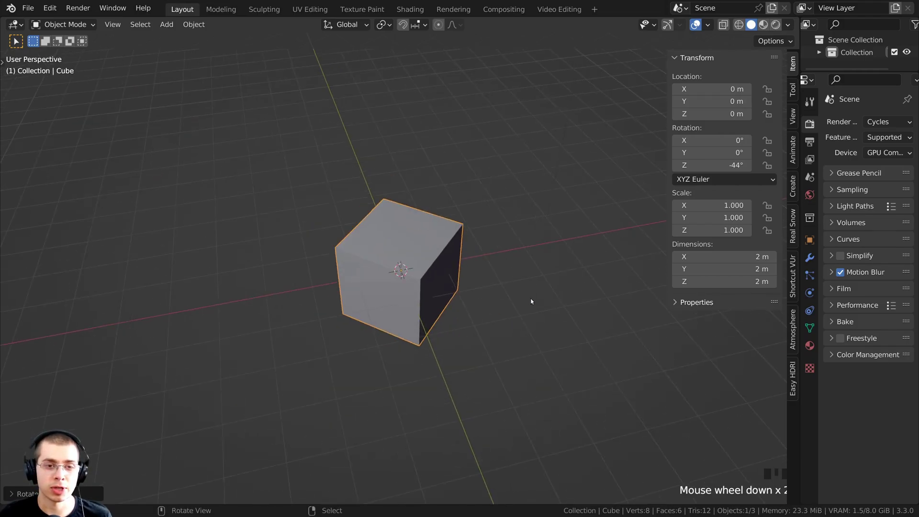
{"action": "scroll", "coordinate": [437, 303], "scroll_direction": "up", "scroll_amount": 3}
{"action": "middle_click_drag", "start_coordinate": [437, 303], "coordinate": [431, 372]}
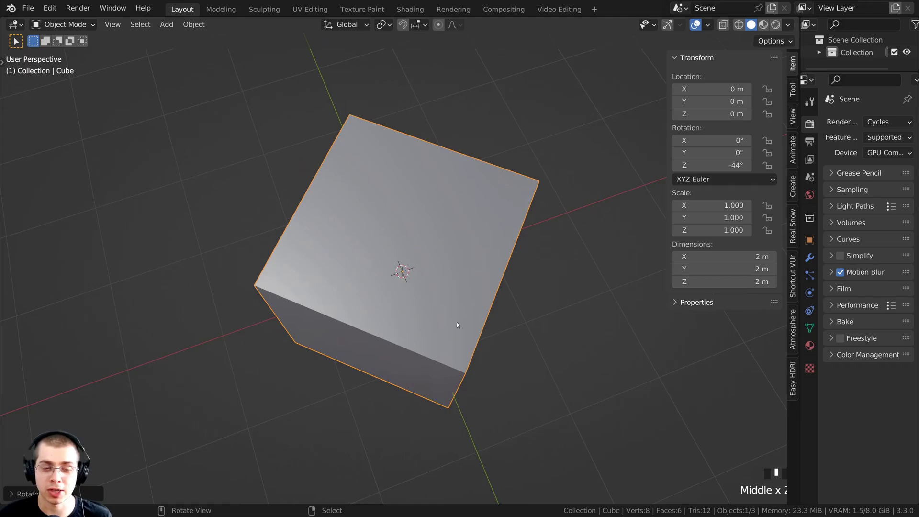
{"action": "scroll", "coordinate": [457, 324], "scroll_direction": "down", "scroll_amount": 3}
{"action": "middle_click_drag", "start_coordinate": [457, 324], "coordinate": [464, 292]}
{"action": "key", "text": "g"}
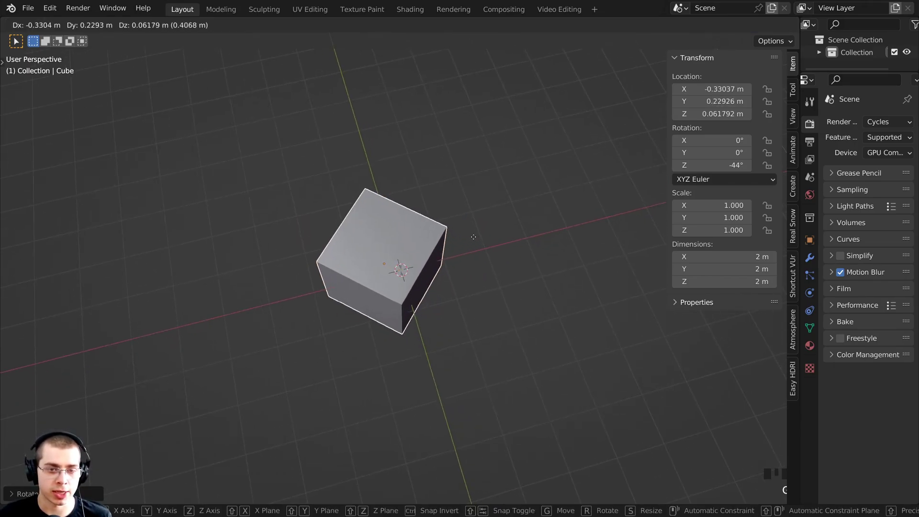
{"action": "key", "text": "x"}
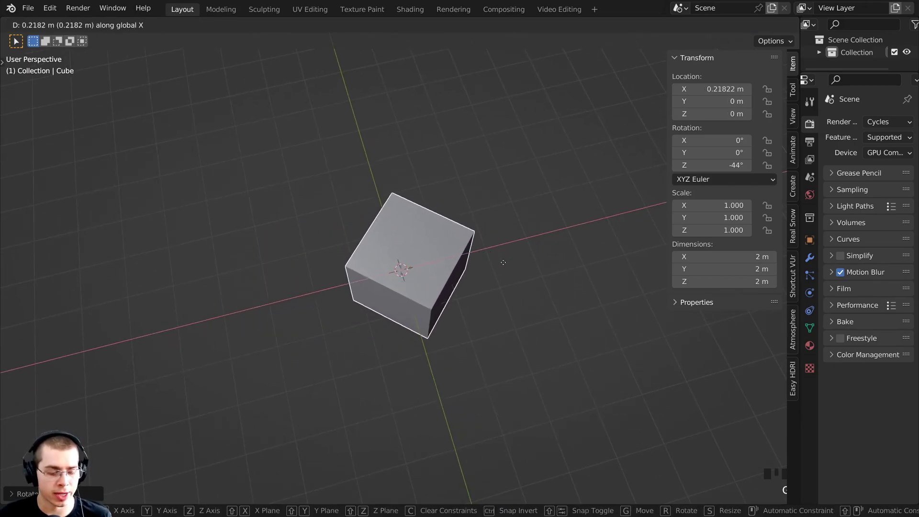
{"action": "key", "text": "y"}
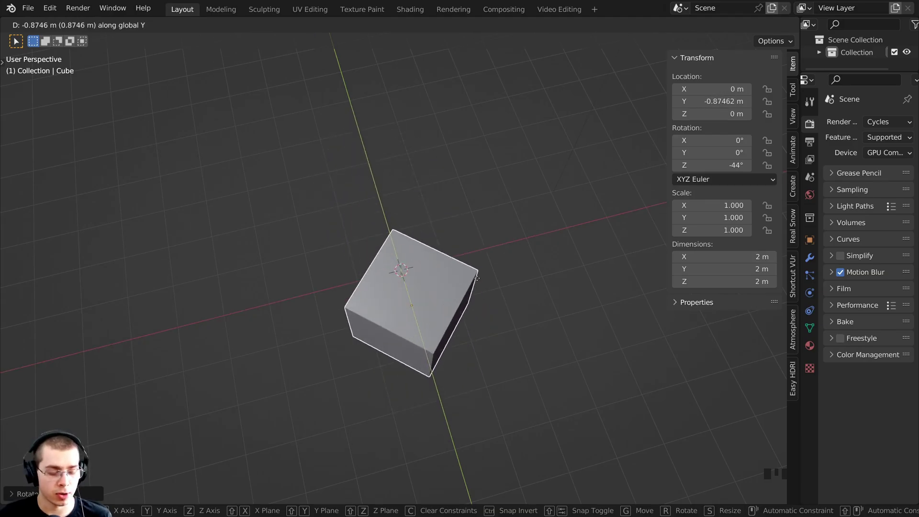
{"action": "type", "text": "x0"}
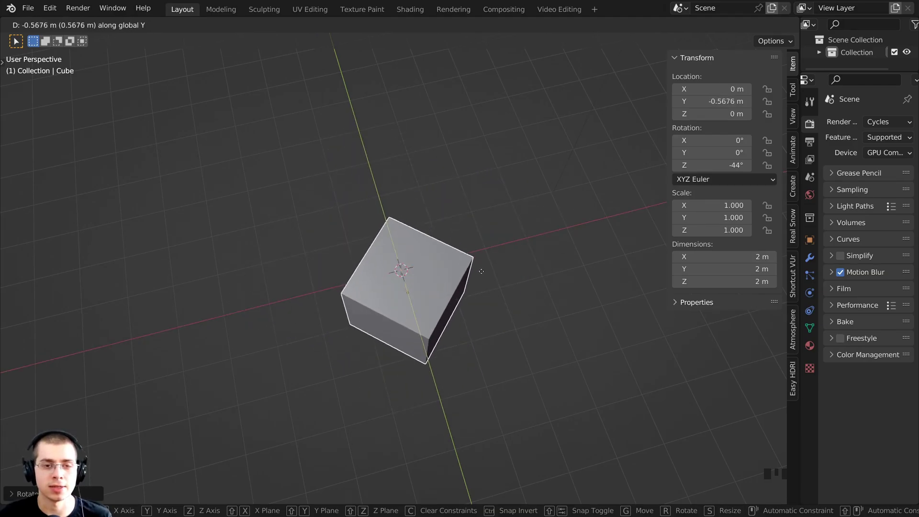
{"action": "key", "text": "Return"}
{"action": "middle_click_drag", "start_coordinate": [433, 262], "coordinate": [279, 275]}
{"action": "scroll", "coordinate": [561, 430], "scroll_direction": "up", "scroll_amount": 2}
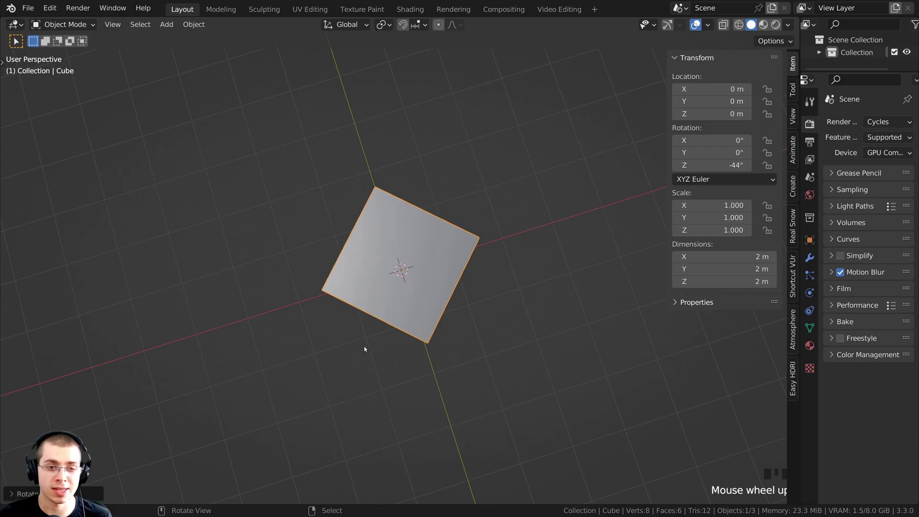
{"action": "middle_click_drag", "start_coordinate": [288, 263], "coordinate": [423, 169]}
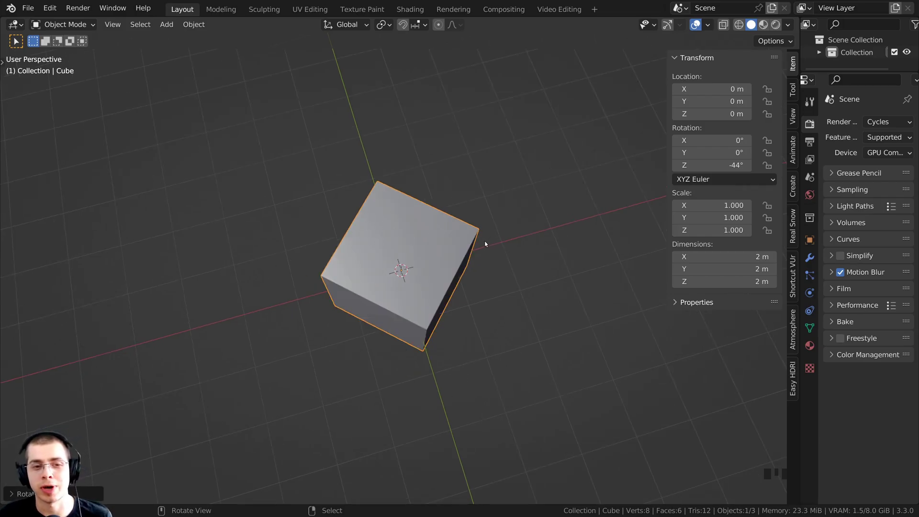
{"action": "middle_click_drag", "start_coordinate": [481, 249], "coordinate": [487, 259]}
Slide the cube along its local X axis to X -2.9088 m, Y 2.81 m
{"action": "key", "text": "g"}
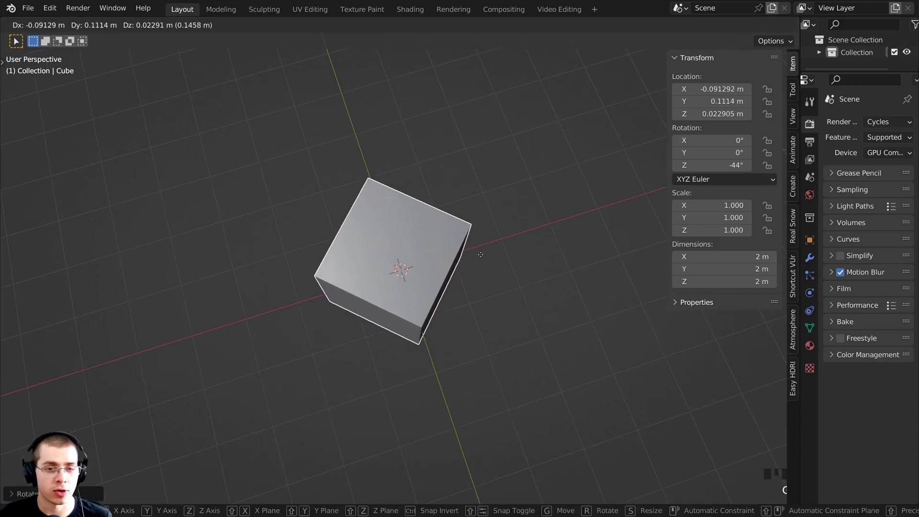
{"action": "key", "text": "x"}
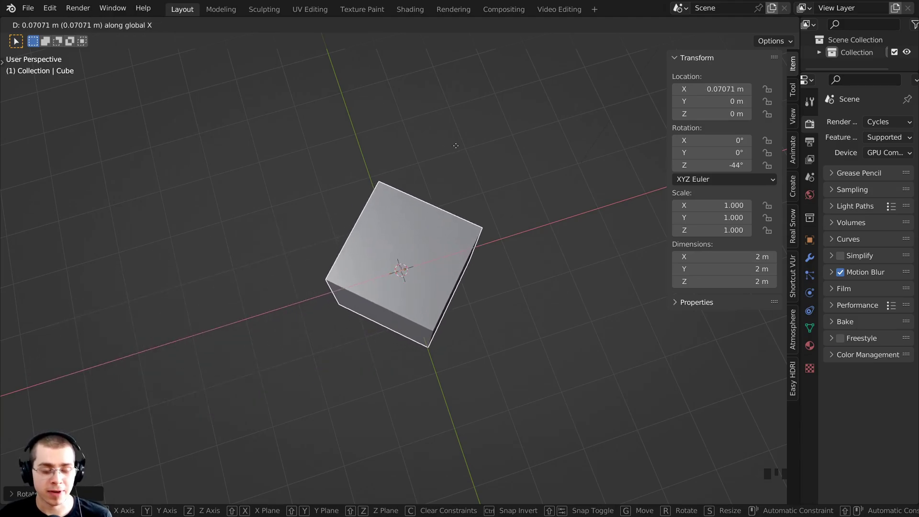
{"action": "key", "text": "x"}
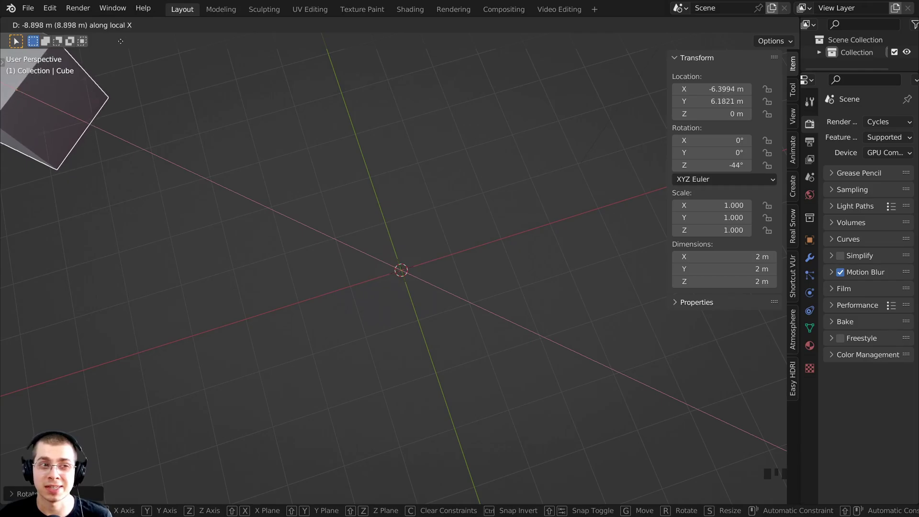
{"action": "key", "text": "x"}
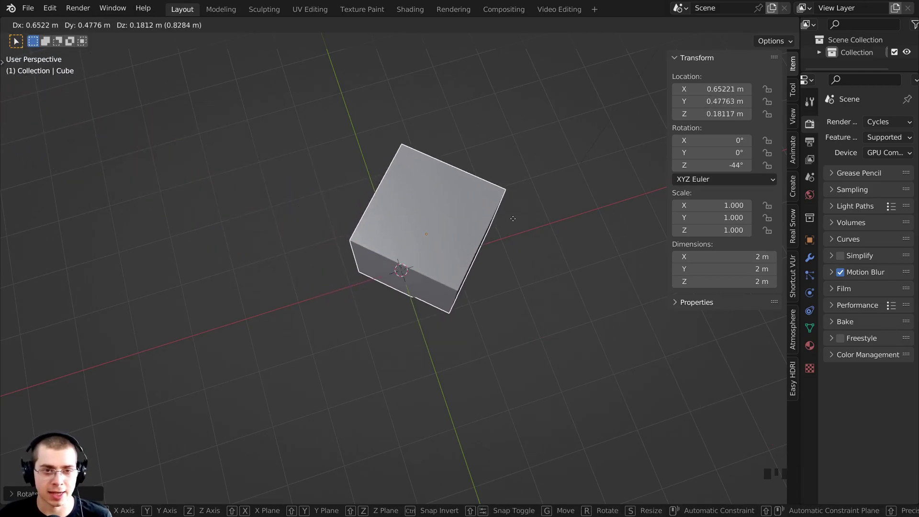
{"action": "key", "text": "x"}
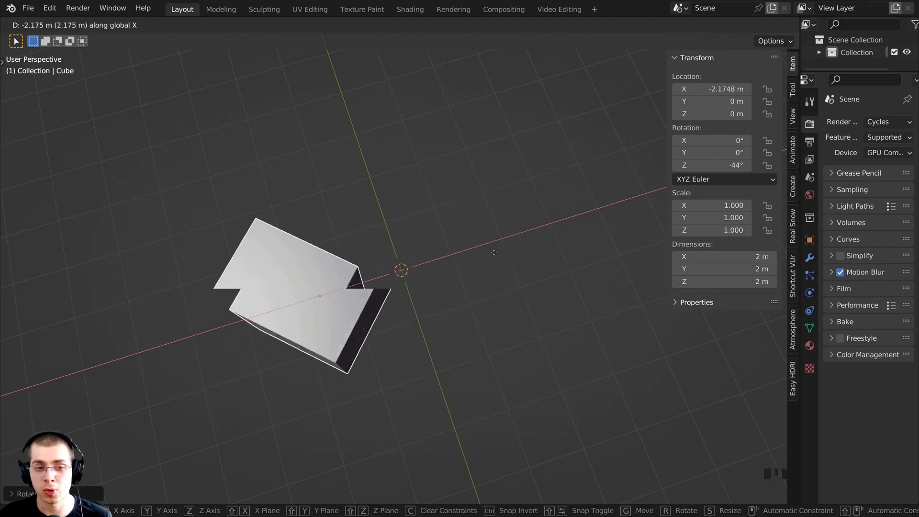
{"action": "key", "text": "x"}
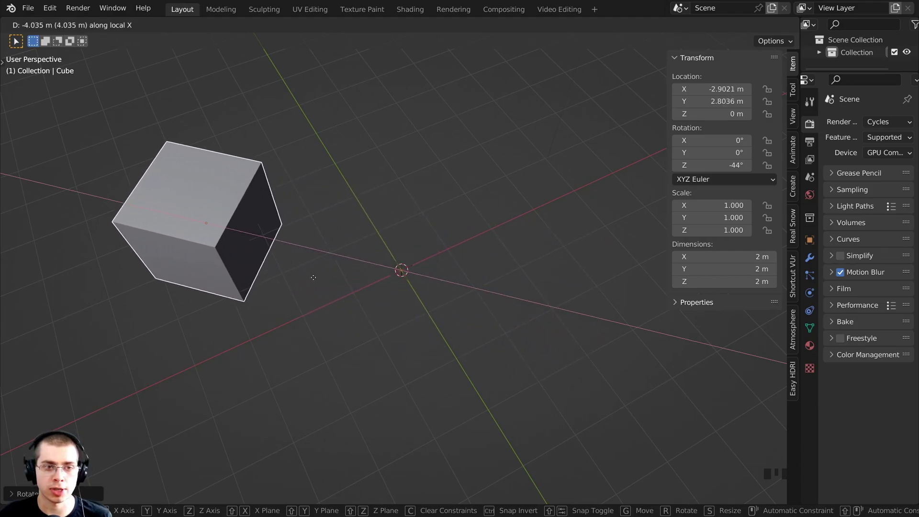
{"action": "left_click", "coordinate": [313, 277]}
{"action": "scroll", "coordinate": [328, 311], "scroll_direction": "down", "scroll_amount": 2}
{"action": "scroll", "coordinate": [329, 311], "scroll_direction": "up", "scroll_amount": 3}
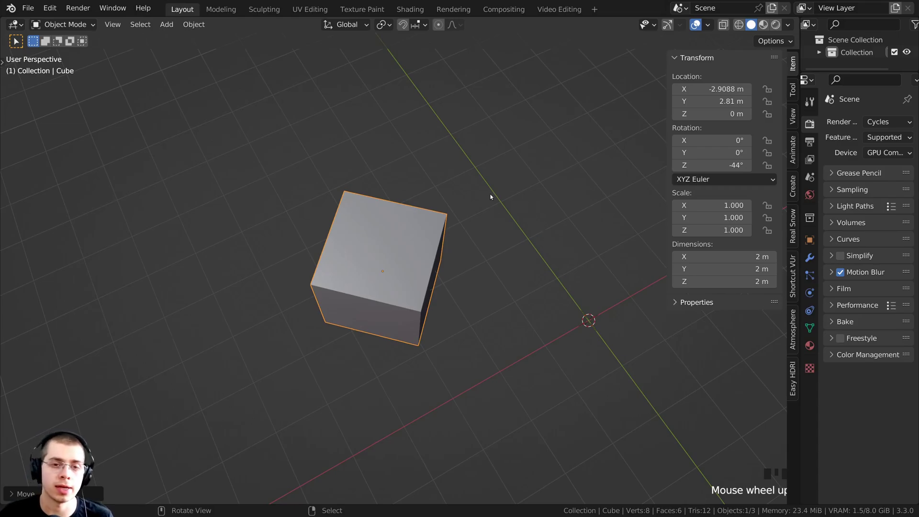
{"action": "key", "text": "r"}
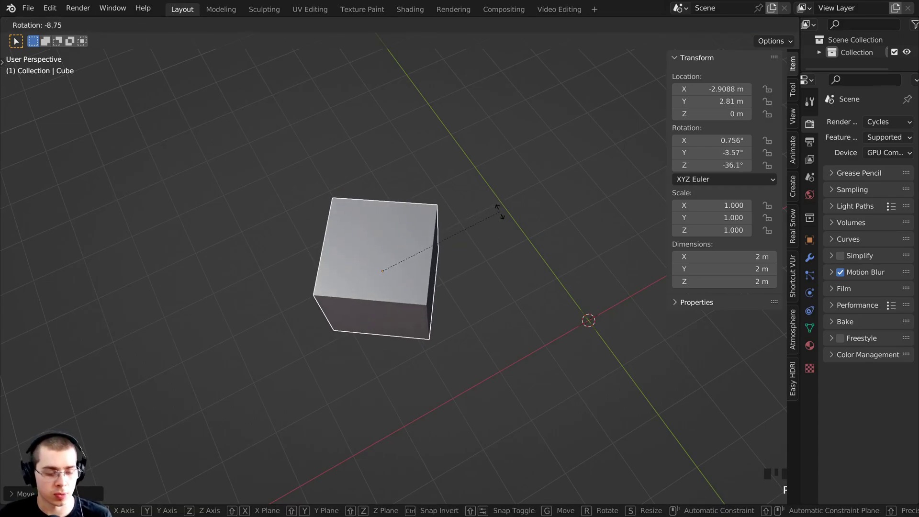
{"action": "key", "text": "x"}
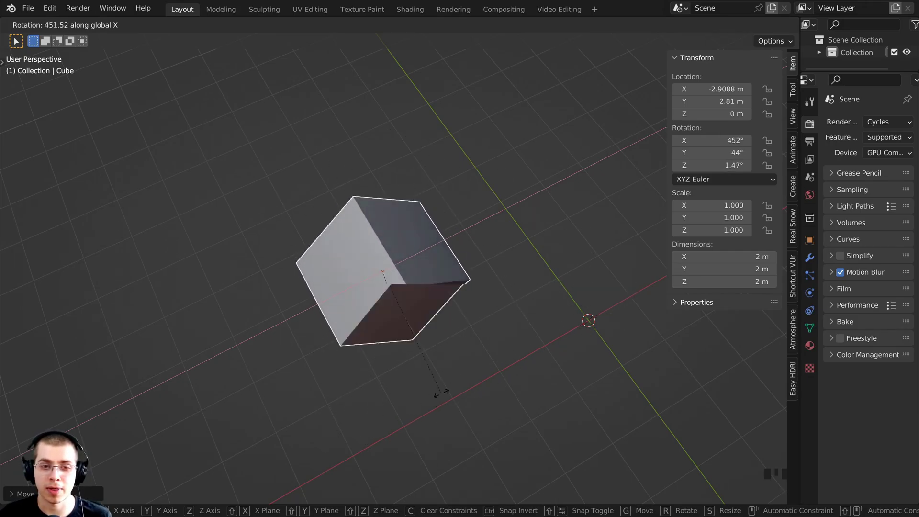
{"action": "key", "text": "x"}
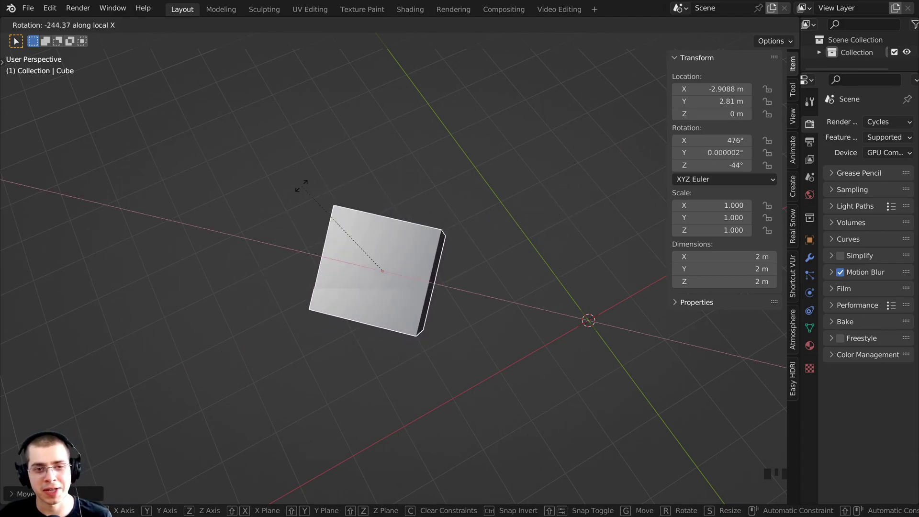
{"action": "key", "text": "Escape"}
{"action": "middle_click_drag", "start_coordinate": [515, 345], "coordinate": [461, 295]}
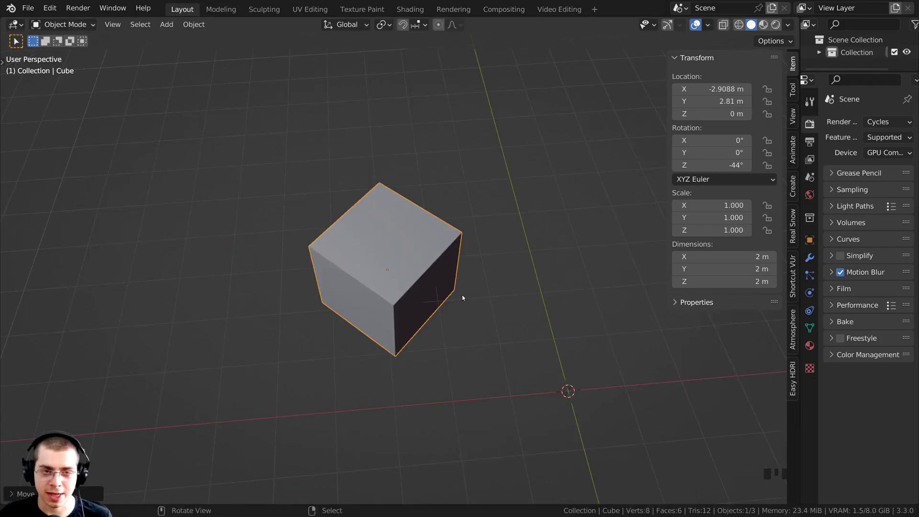
{"action": "key", "text": "s"}
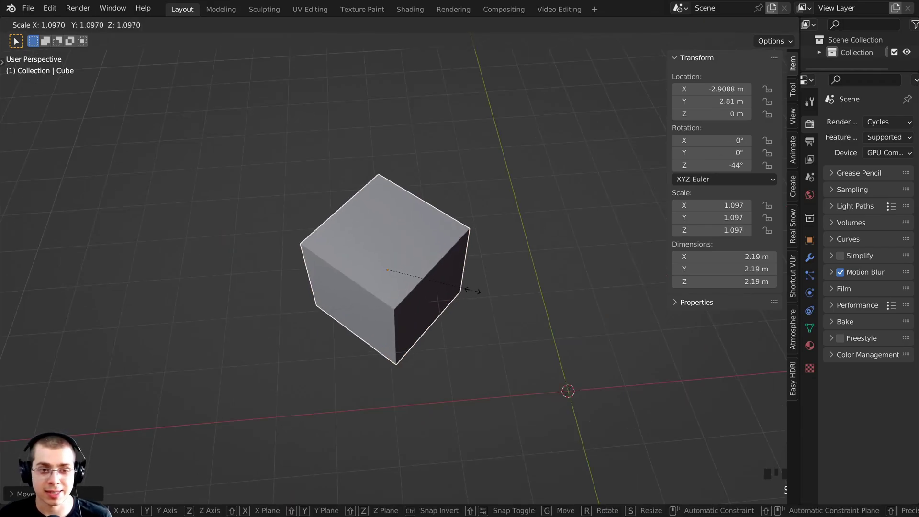
{"action": "key", "text": "x"}
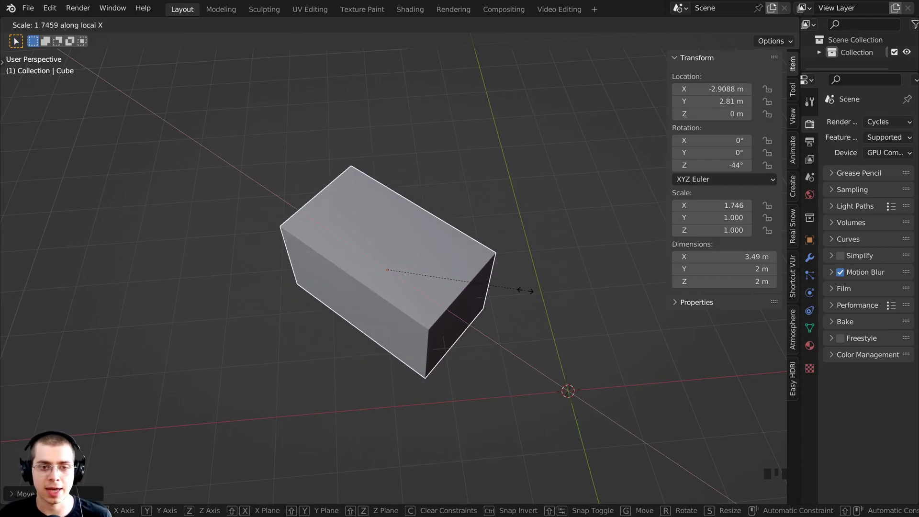
{"action": "key", "text": "x"}
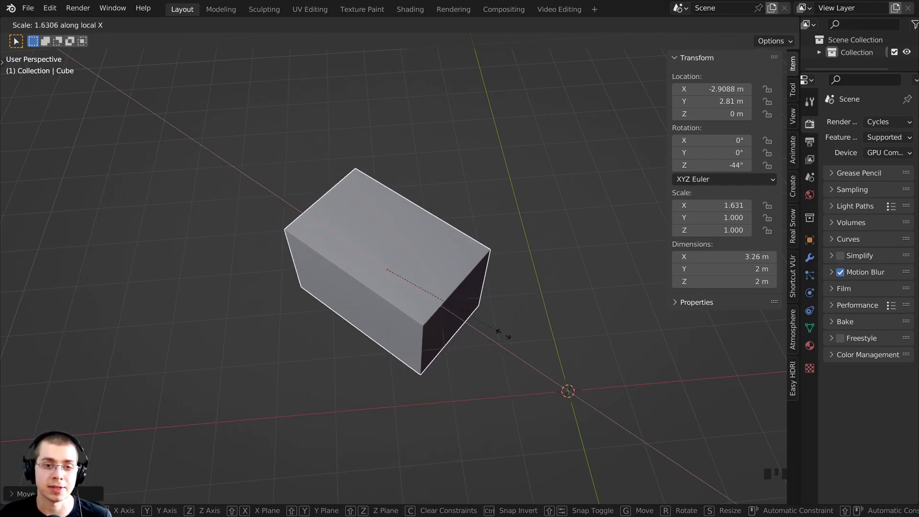
{"action": "key", "text": "Escape"}
{"action": "middle_click_drag", "start_coordinate": [436, 284], "coordinate": [461, 247]}
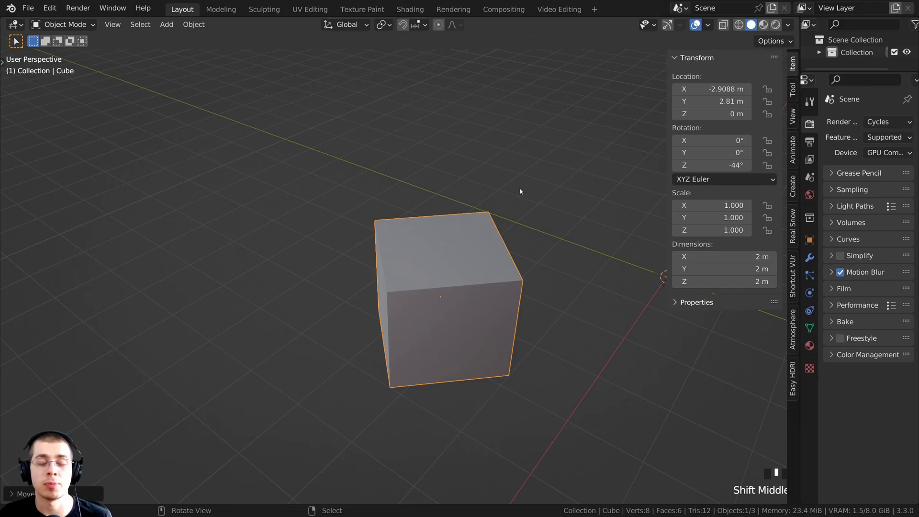
Reframe the view on the cube from a lower angle, cancelling a trial rotation
{"action": "middle_click_drag", "start_coordinate": [520, 190], "coordinate": [552, 252]}
{"action": "key", "text": "r"}
{"action": "key", "text": "Escape"}
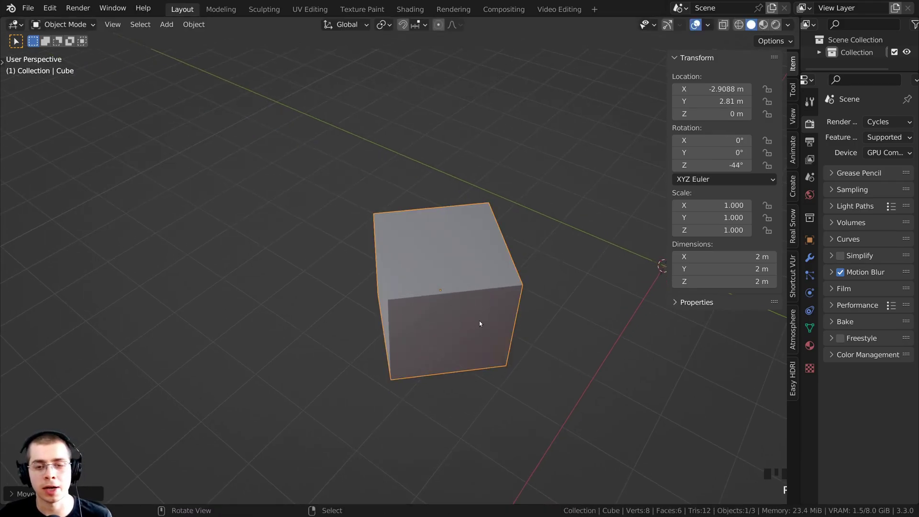
{"action": "scroll", "coordinate": [398, 300], "scroll_direction": "down", "scroll_amount": 1}
{"action": "scroll", "coordinate": [374, 300], "scroll_direction": "up", "scroll_amount": 1}
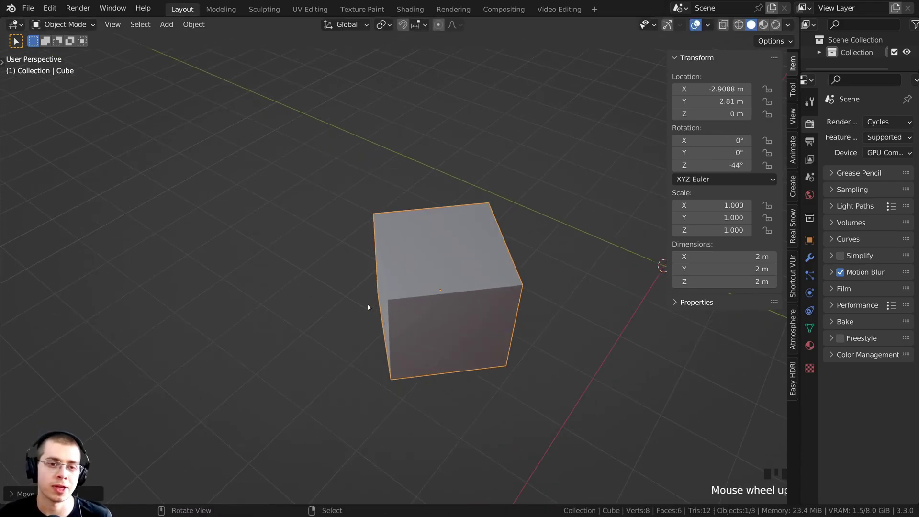
{"action": "middle_click_drag", "start_coordinate": [367, 305], "coordinate": [364, 262], "text": "shift"}
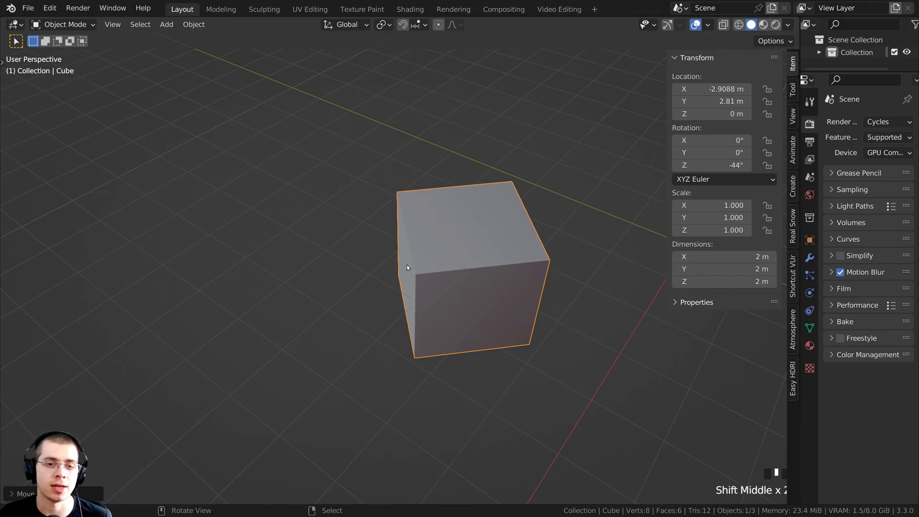
In Edit Mode, duplicate the cube geometry and slide the copy -2.0489 m along local X
{"action": "key", "text": "Tab"}
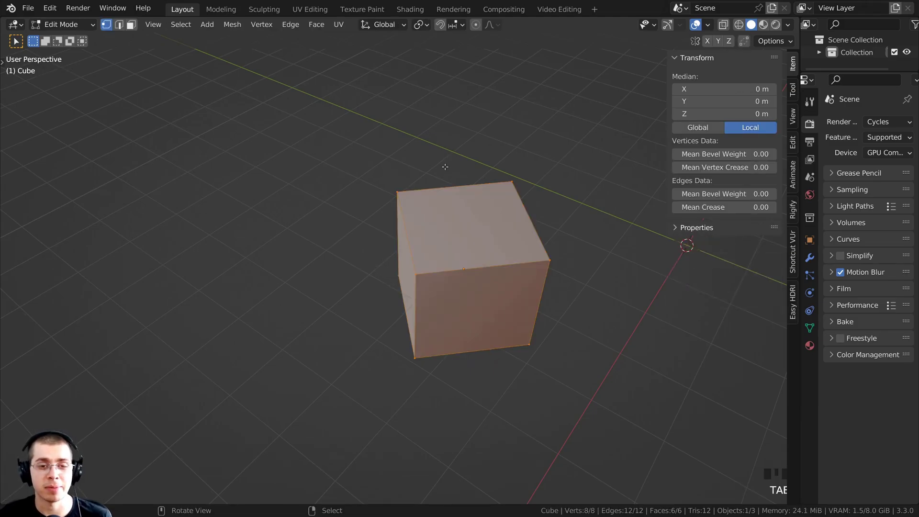
{"action": "middle_click_drag", "start_coordinate": [457, 253], "coordinate": [487, 285]}
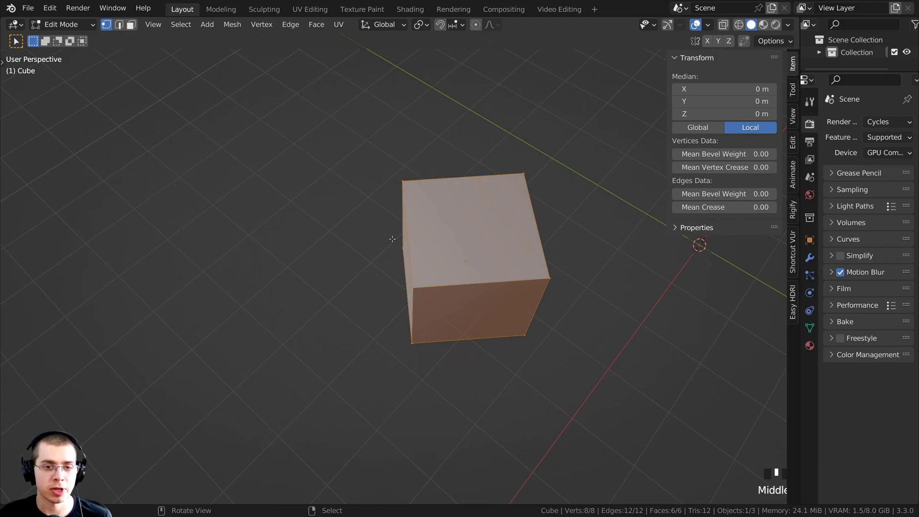
{"action": "scroll", "coordinate": [580, 308], "scroll_direction": "up", "scroll_amount": 1}
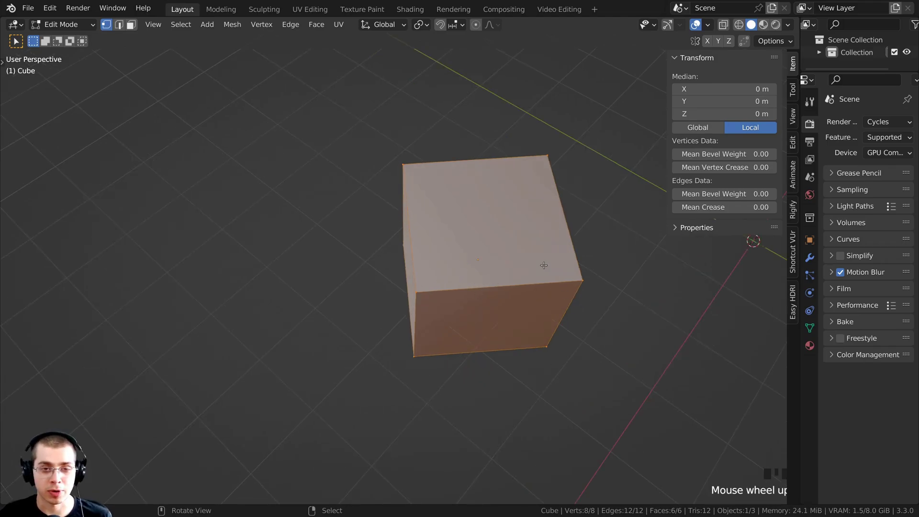
{"action": "key", "text": "shift+d"}
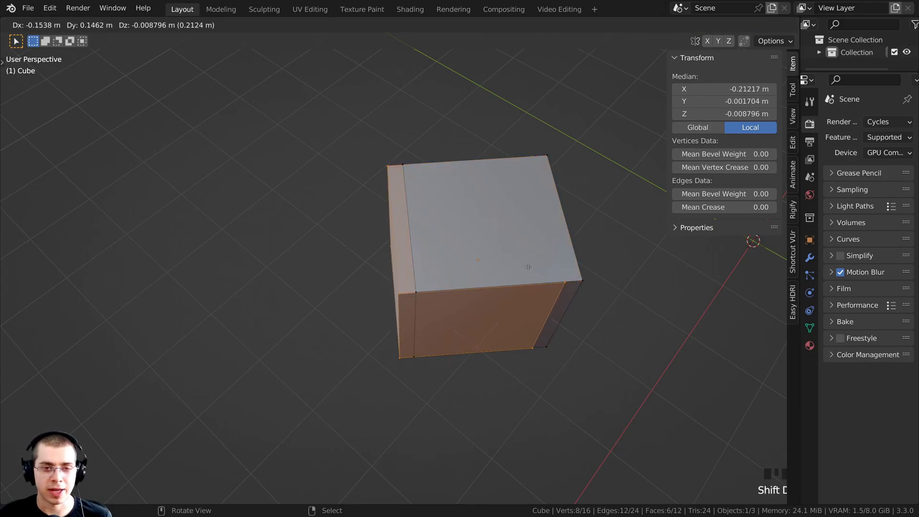
{"action": "key", "text": "x"}
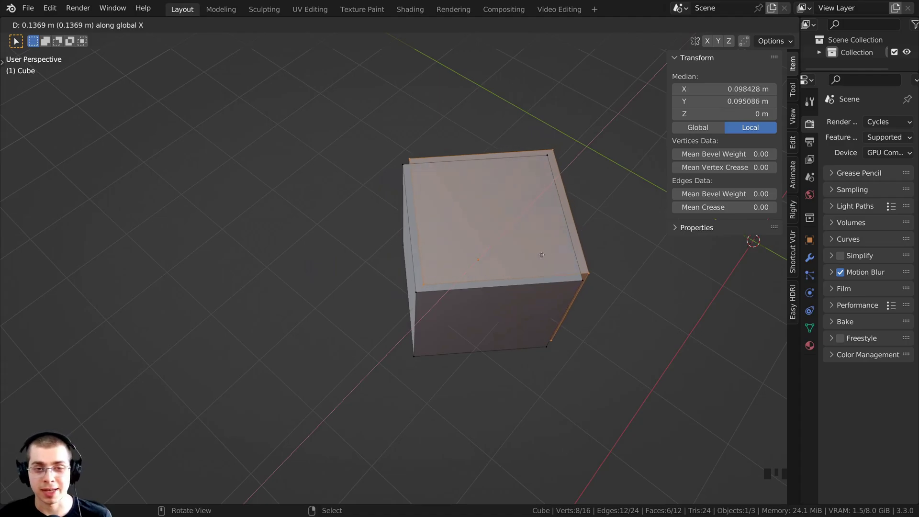
{"action": "key", "text": "x"}
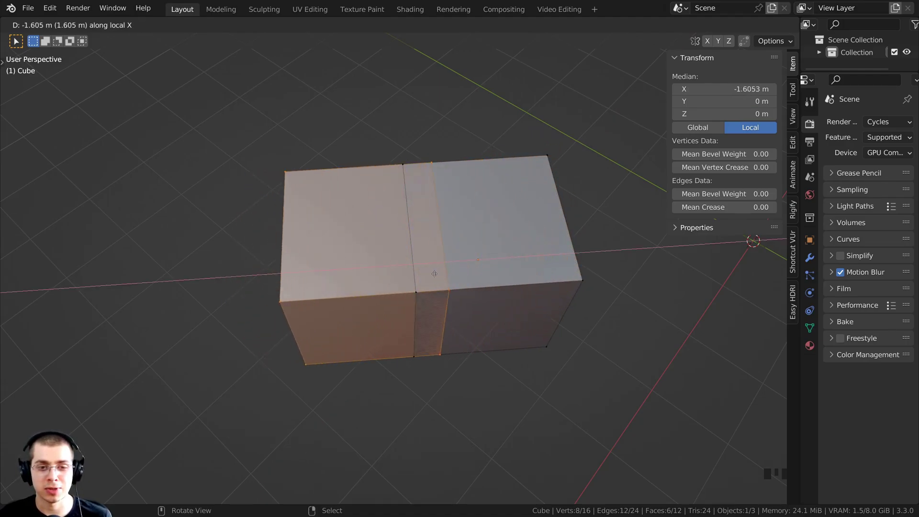
{"action": "left_click", "coordinate": [399, 273]}
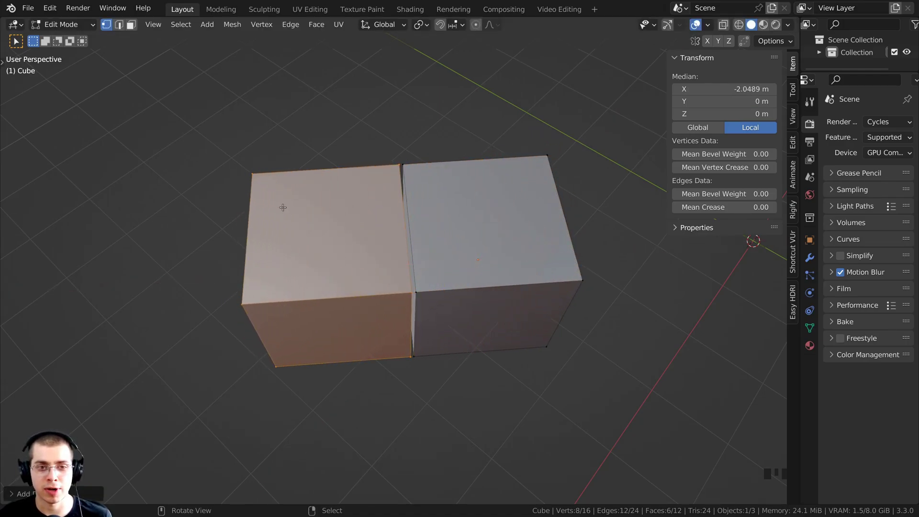
{"action": "scroll", "coordinate": [481, 304], "scroll_direction": "down", "scroll_amount": 3}
{"action": "scroll", "coordinate": [575, 269], "scroll_direction": "up", "scroll_amount": 5}
{"action": "middle_click_drag", "start_coordinate": [574, 269], "coordinate": [376, 184]}
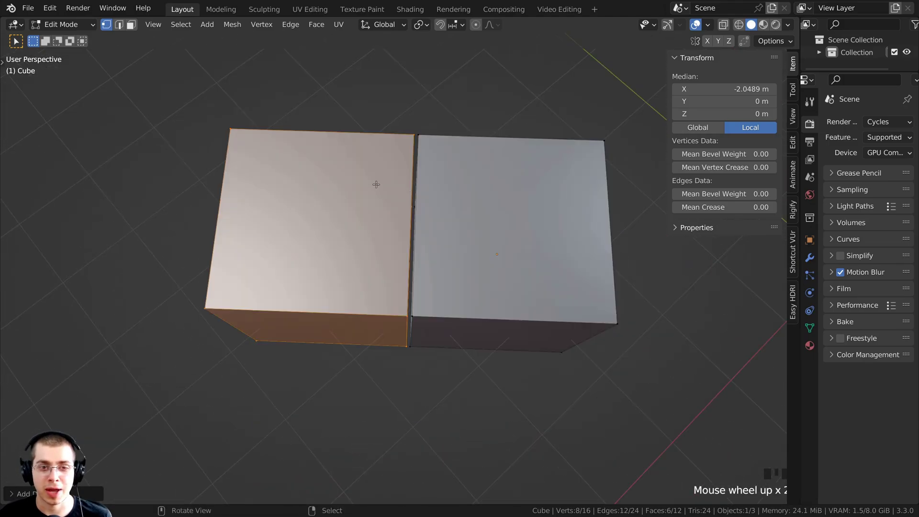
{"action": "middle_click_drag", "start_coordinate": [523, 243], "coordinate": [339, 222]}
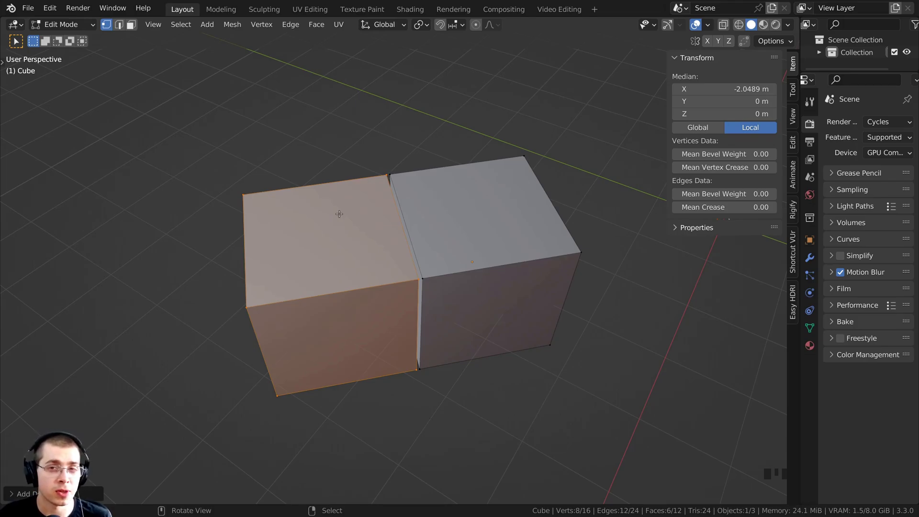
Set the Transform Orientation to Local, then trial a duplicate along local X and undo it
{"action": "left_click", "coordinate": [385, 25]}
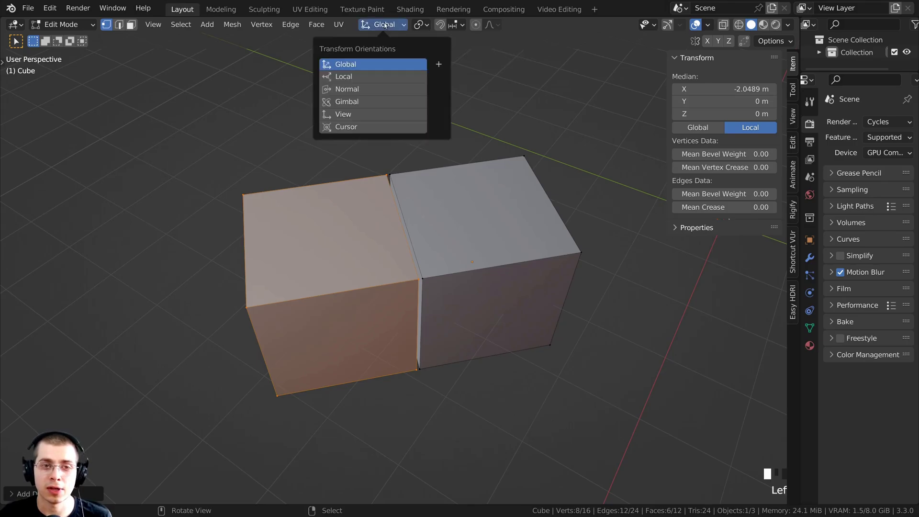
{"action": "left_click", "coordinate": [356, 77]}
{"action": "middle_click_drag", "start_coordinate": [407, 215], "coordinate": [409, 213]}
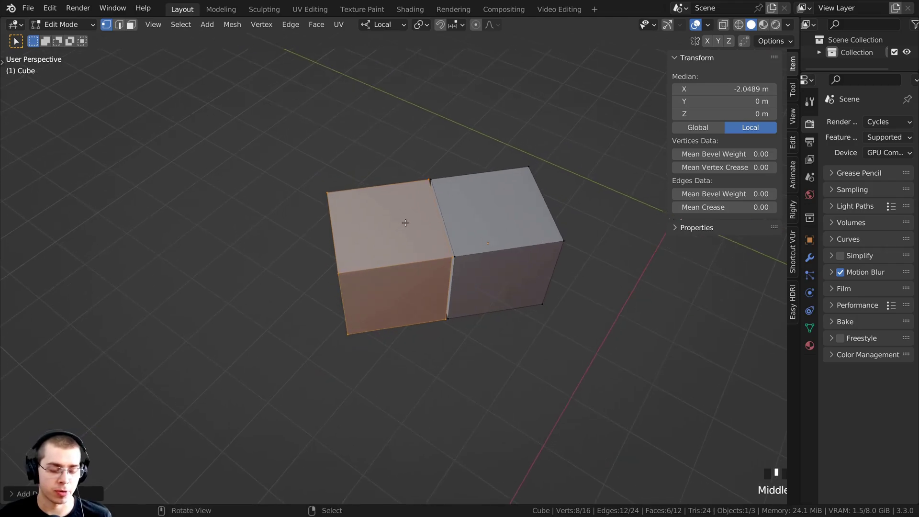
{"action": "key", "text": "shift+d"}
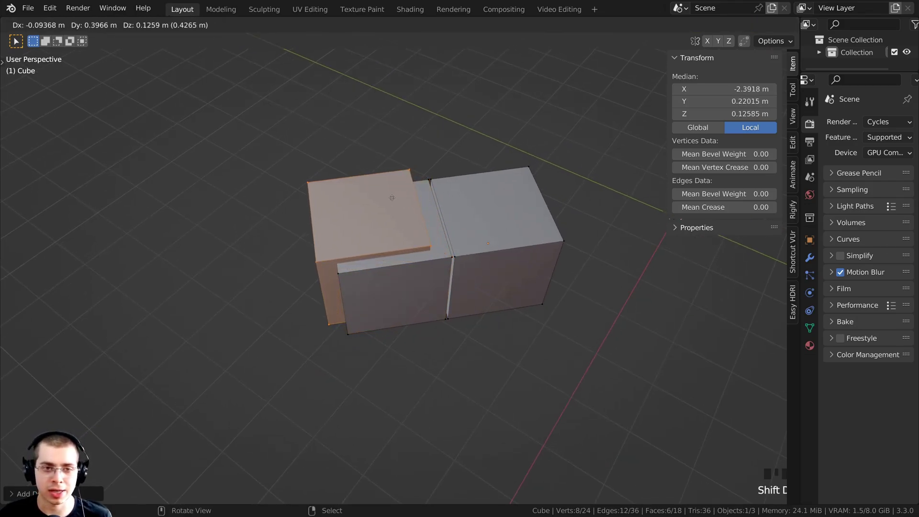
{"action": "key", "text": "x"}
{"action": "key", "text": "x"}
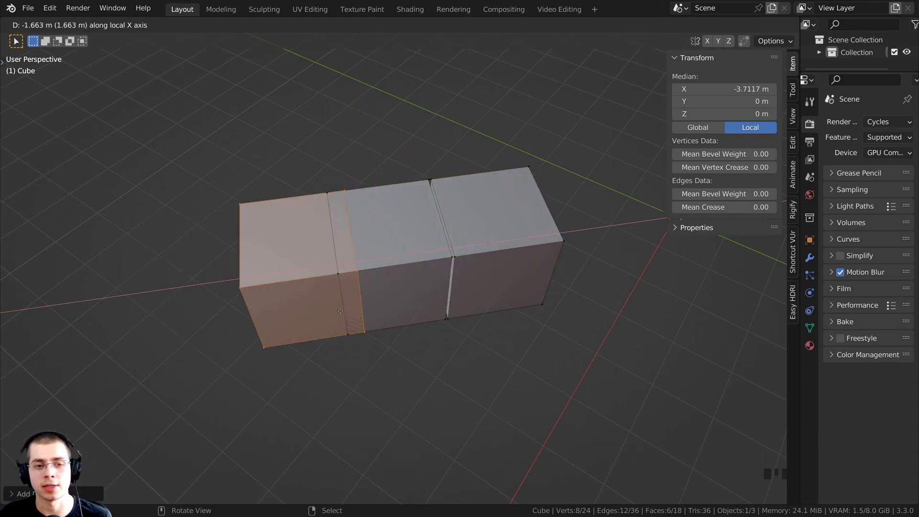
{"action": "key", "text": "x"}
{"action": "left_click", "coordinate": [380, 281]}
{"action": "key", "text": "ctrl+z"}
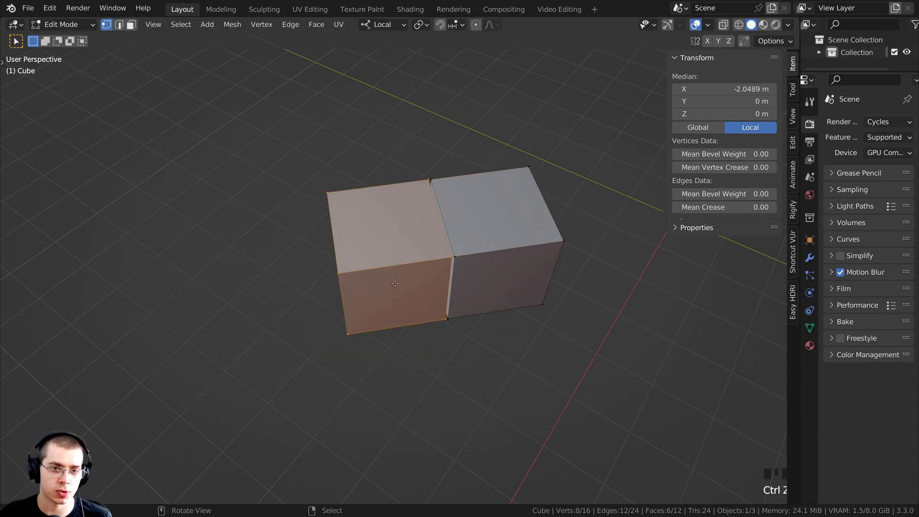
Place another duplicate along X, then delete its vertices, leaving two side-by-side cubes
{"action": "key", "text": "shift+d"}
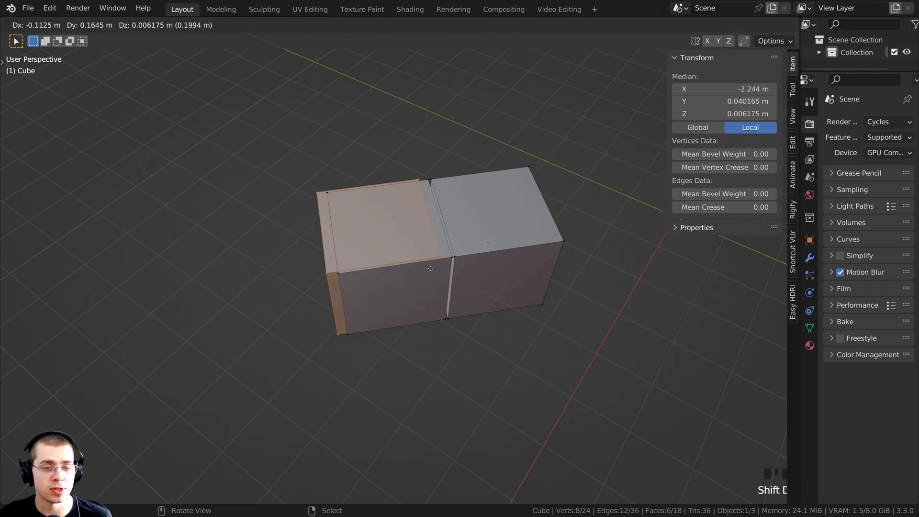
{"action": "key", "text": "x"}
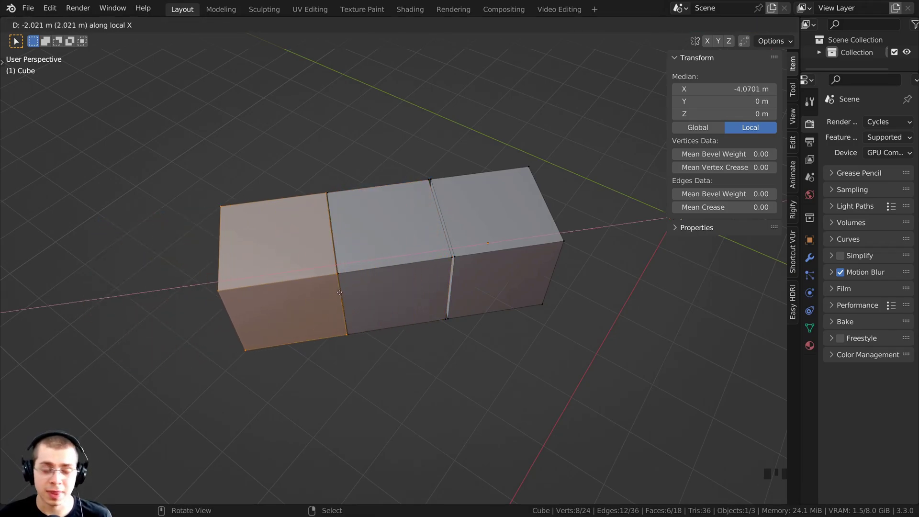
{"action": "key", "text": "x"}
{"action": "key", "text": "x"}
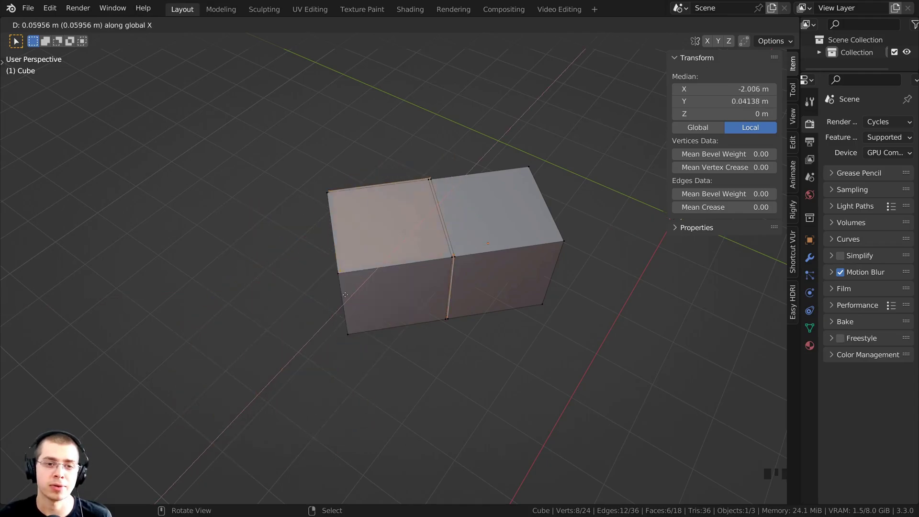
{"action": "scroll", "coordinate": [229, 406], "scroll_direction": "down", "scroll_amount": 2}
{"action": "left_click", "coordinate": [473, 275]}
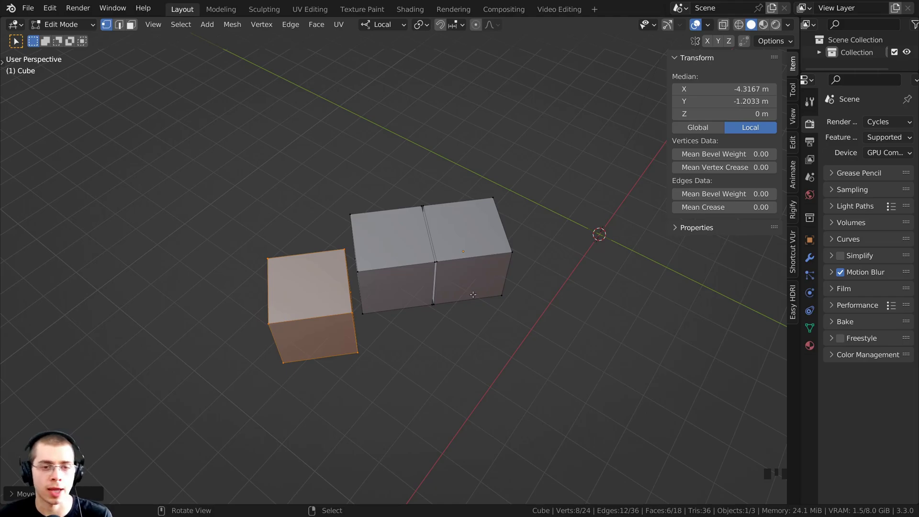
{"action": "scroll", "coordinate": [463, 264], "scroll_direction": "up", "scroll_amount": 1}
{"action": "key", "text": "x"}
{"action": "left_click", "coordinate": [435, 238]}
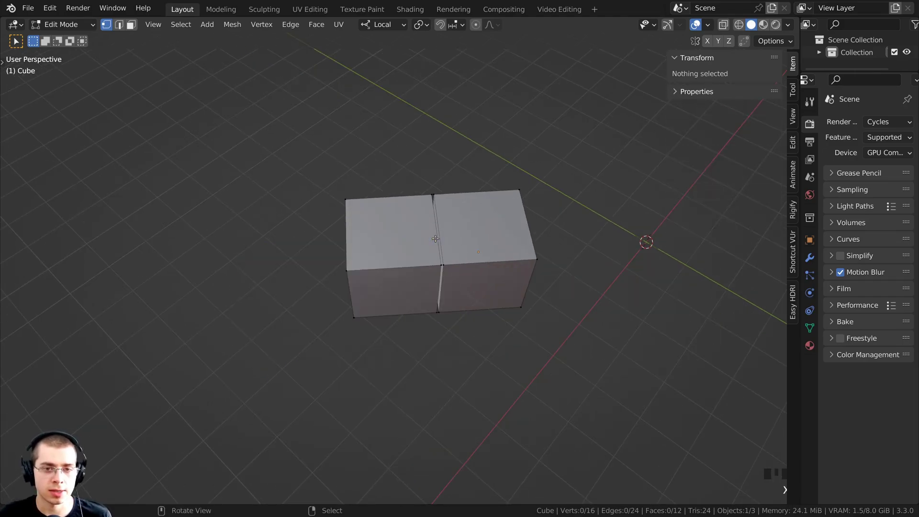
In Object Mode, duplicate the cube pair along local X to X -5.8558 m, Y 5.657 m
{"action": "key", "text": "Tab"}
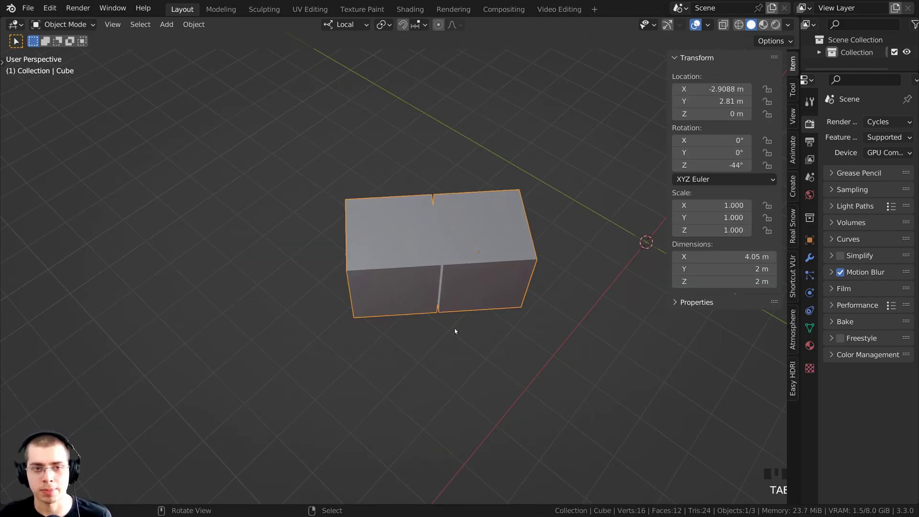
{"action": "left_click", "coordinate": [344, 24]}
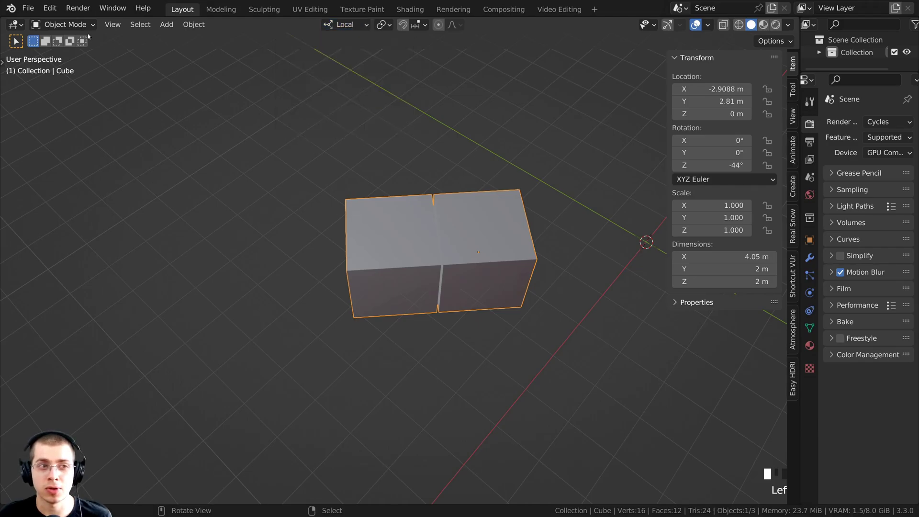
{"action": "middle_click_drag", "start_coordinate": [495, 261], "coordinate": [514, 225]}
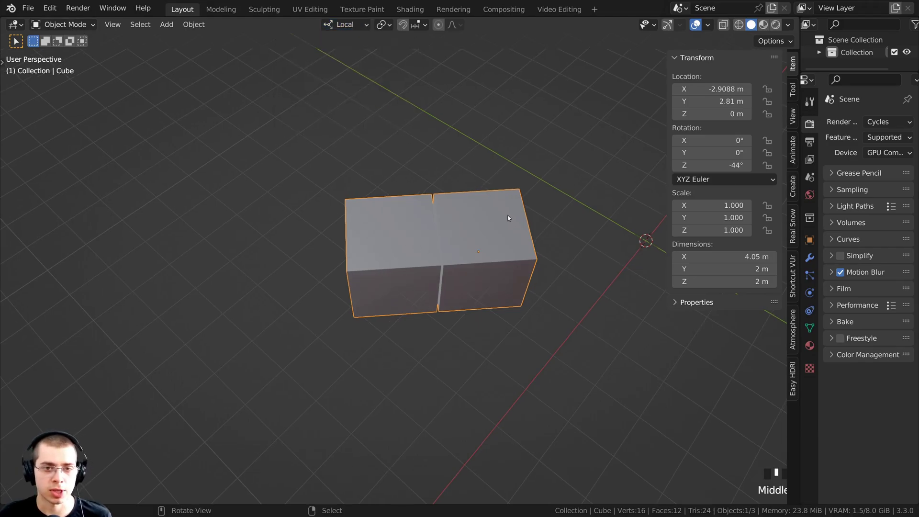
{"action": "key", "text": "shift+d"}
{"action": "key", "text": "x"}
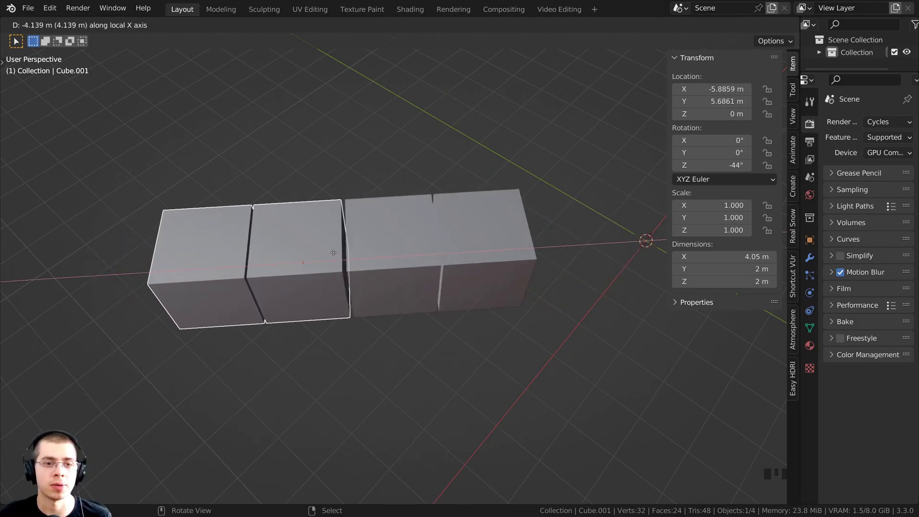
{"action": "left_click", "coordinate": [333, 252]}
{"action": "scroll", "coordinate": [341, 281], "scroll_direction": "down", "scroll_amount": 4}
{"action": "middle_click_drag", "start_coordinate": [372, 332], "coordinate": [354, 328]}
{"action": "scroll", "coordinate": [334, 301], "scroll_direction": "up", "scroll_amount": 4}
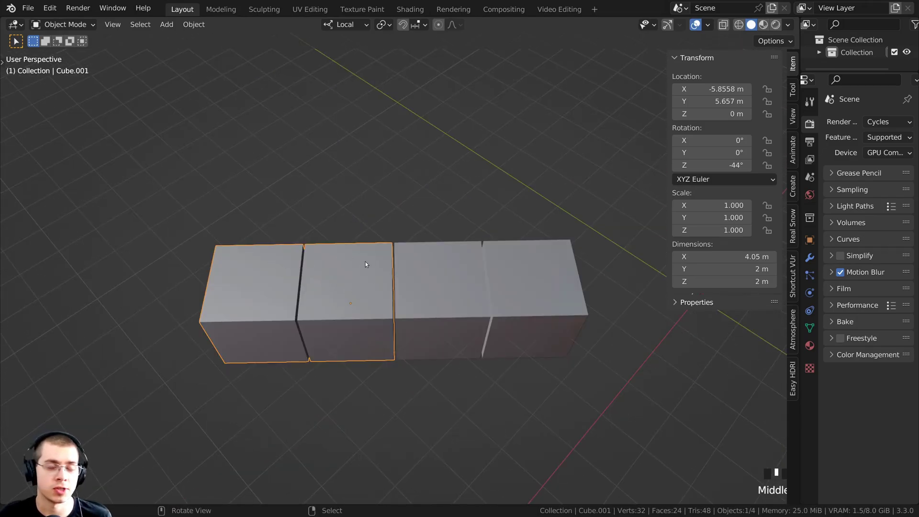
{"action": "middle_click_drag", "start_coordinate": [365, 261], "coordinate": [361, 227]}
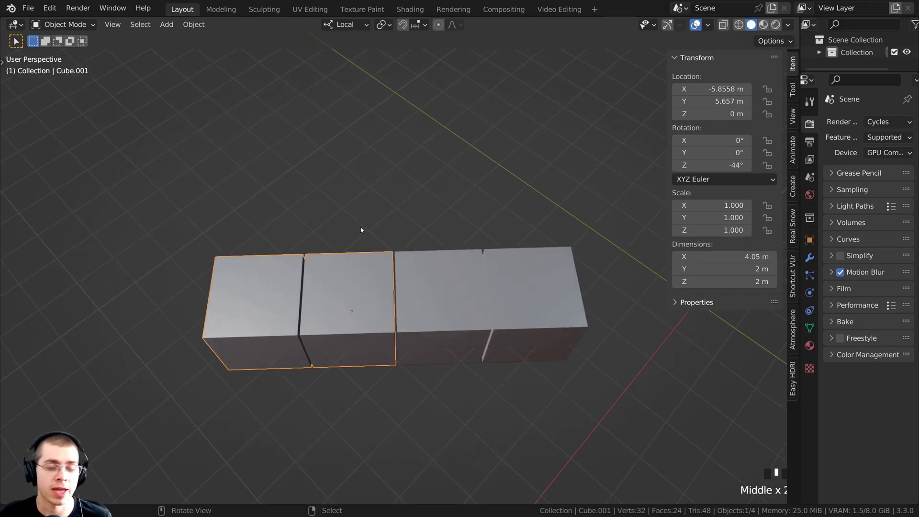
Turn on viewport gizmos and hide the Navigate and Active Tools gizmos
{"action": "left_click", "coordinate": [667, 25]}
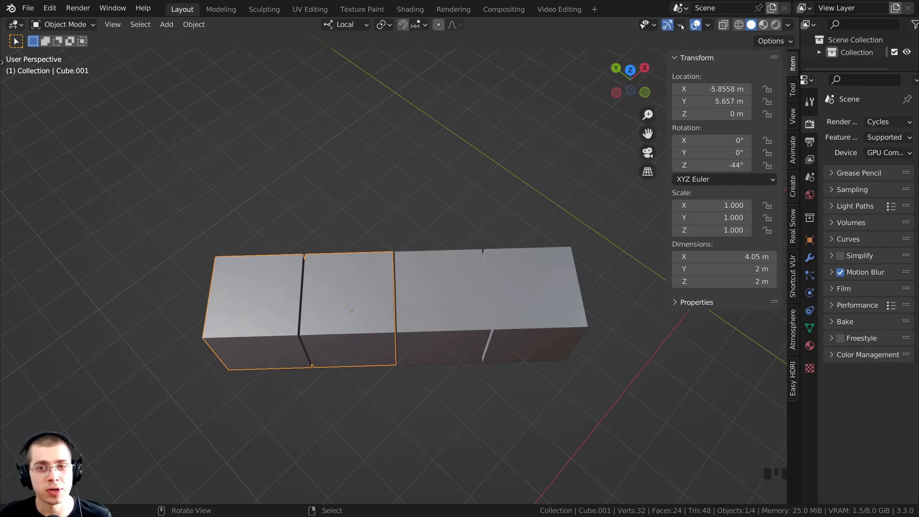
{"action": "left_click", "coordinate": [681, 26]}
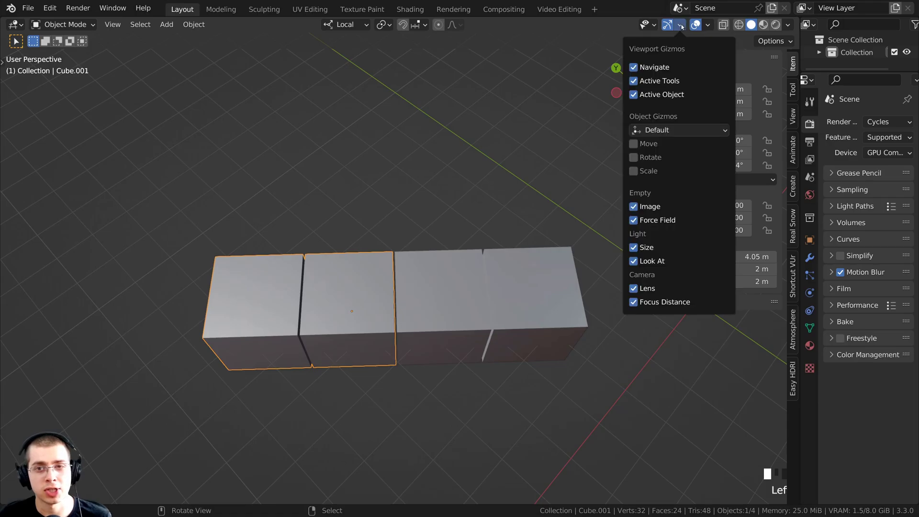
{"action": "left_click", "coordinate": [633, 67]}
{"action": "left_click", "coordinate": [634, 80]}
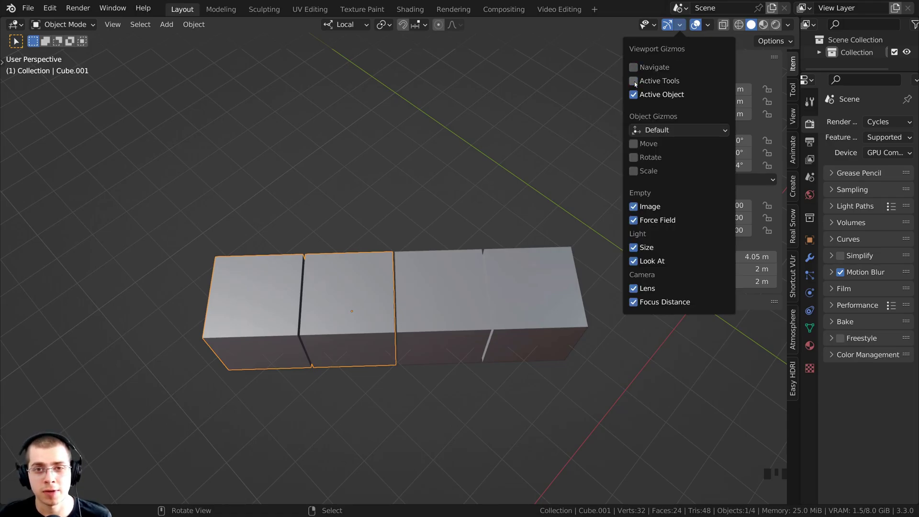
{"action": "left_click", "coordinate": [644, 95]}
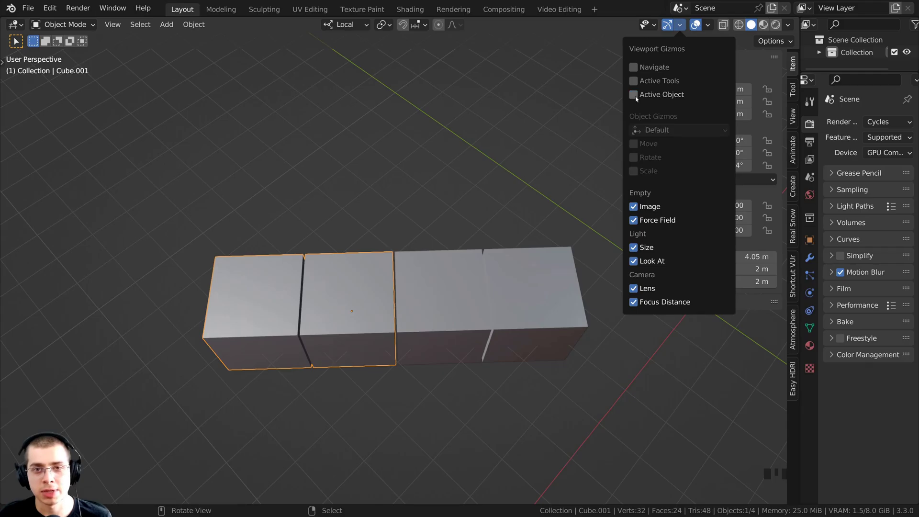
{"action": "left_click", "coordinate": [644, 96]}
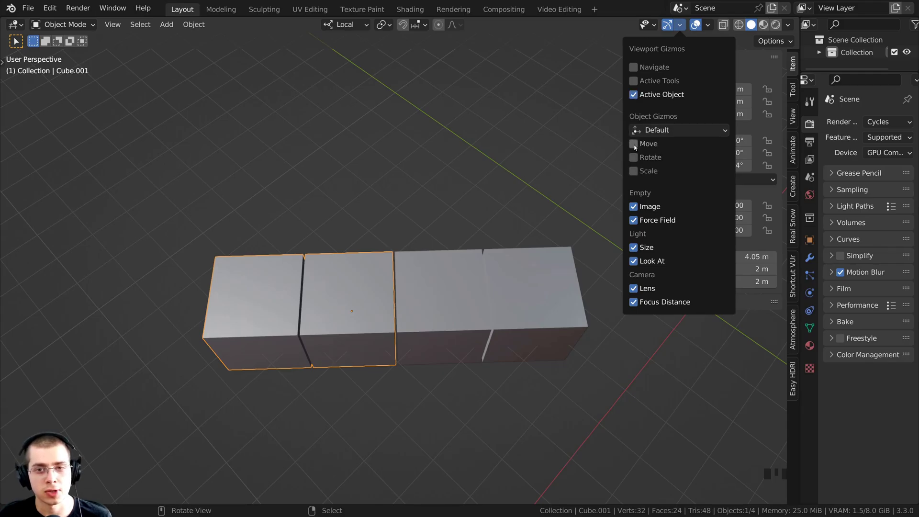
Show only the Move object gizmo and set its orientation to Global
{"action": "left_click", "coordinate": [633, 143]}
{"action": "left_click", "coordinate": [632, 157]}
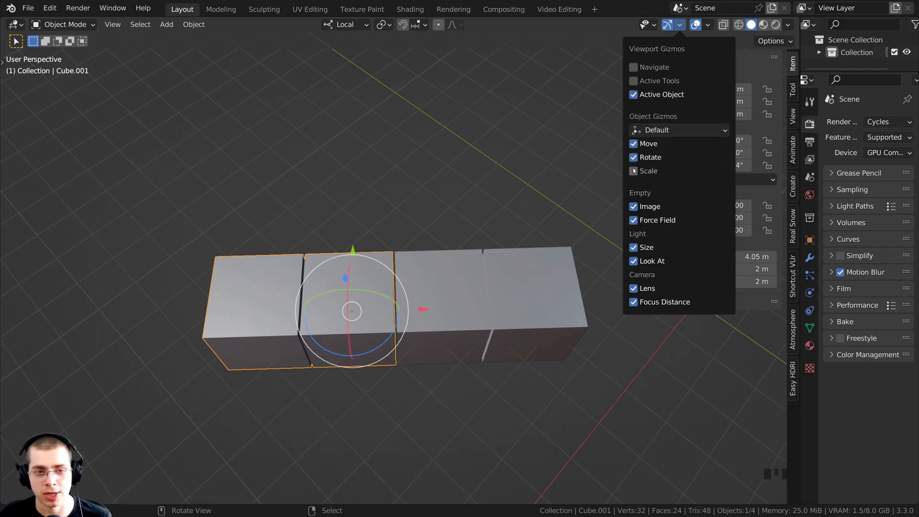
{"action": "left_click", "coordinate": [633, 171]}
{"action": "left_click_drag", "start_coordinate": [632, 166], "coordinate": [636, 146]}
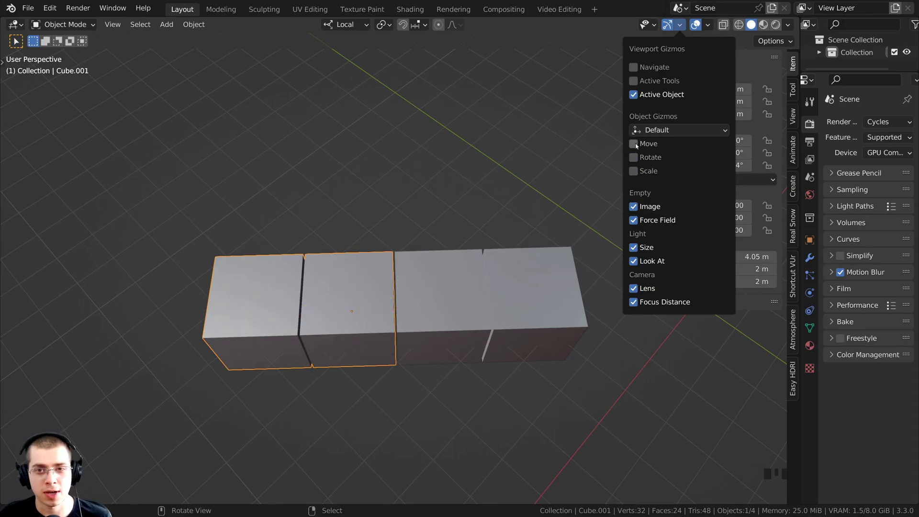
{"action": "left_click", "coordinate": [633, 145]}
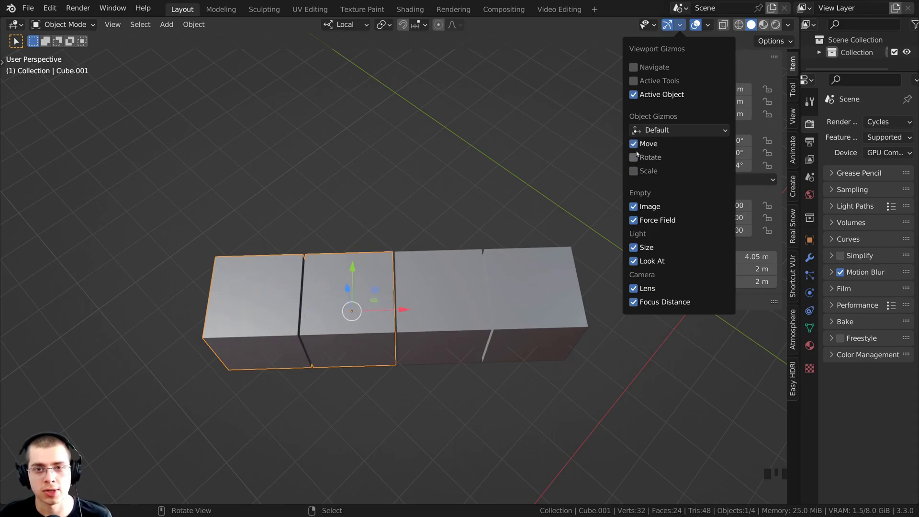
{"action": "left_click", "coordinate": [665, 131]}
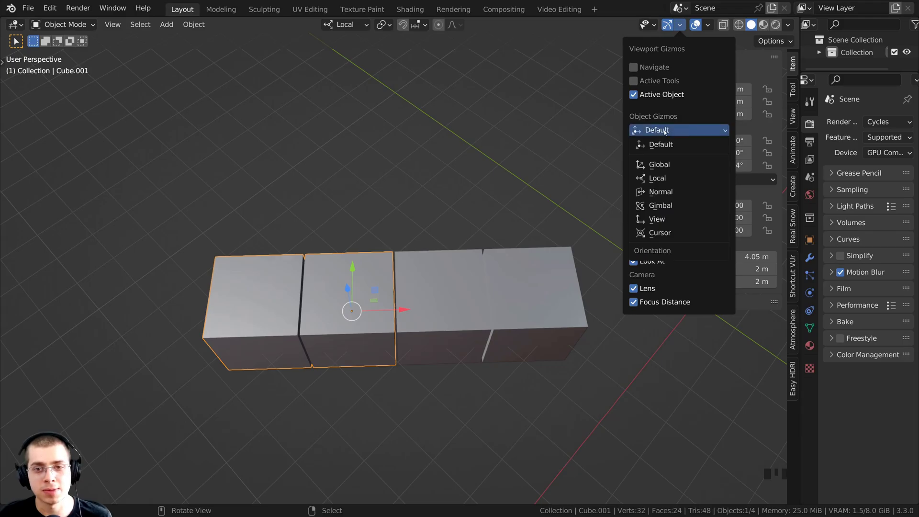
{"action": "left_click", "coordinate": [661, 166]}
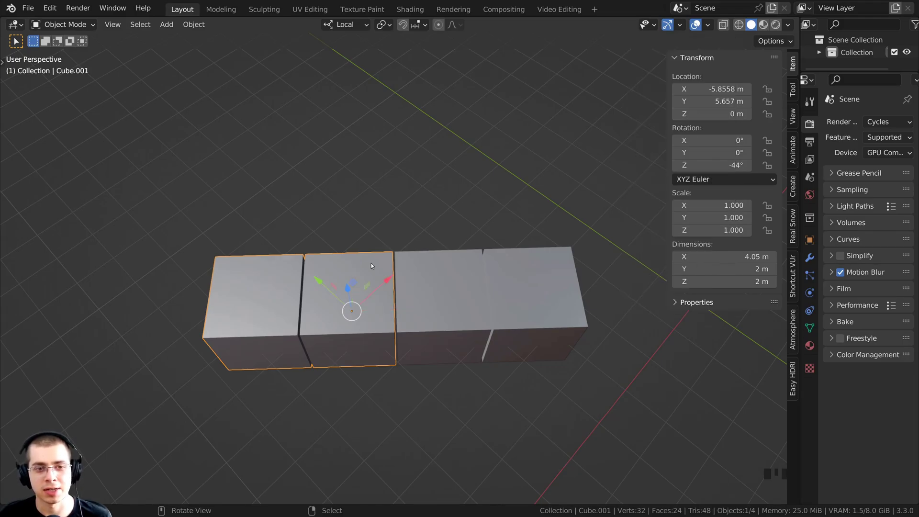
Drag the gizmo arrows to move Cube.001 to X -6.8481 m, Y 6.1991 m, Z 0.48499 m
{"action": "middle_click_drag", "start_coordinate": [643, 157], "coordinate": [340, 286]}
{"action": "mouse_move", "coordinate": [340, 286]}
{"action": "left_mouse_down"}
{"action": "mouse_move", "coordinate": [424, 311]}
{"action": "mouse_move", "coordinate": [325, 279]}
{"action": "left_mouse_up"}
{"action": "left_click_drag", "start_coordinate": [387, 268], "coordinate": [352, 281]}
{"action": "middle_click_drag", "start_coordinate": [352, 281], "coordinate": [345, 275]}
{"action": "key", "text": "g"}
{"action": "key", "text": "y"}
{"action": "key", "text": "y"}
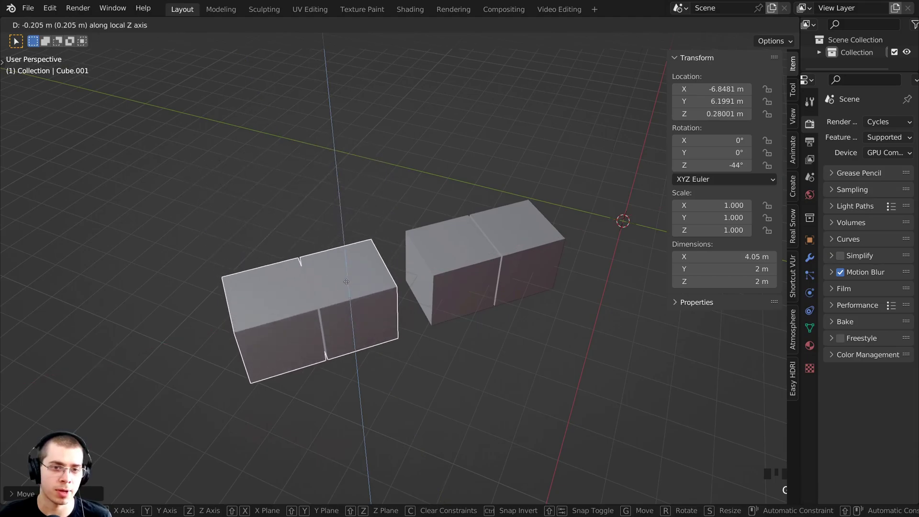
{"action": "key", "text": "Escape"}
{"action": "scroll", "coordinate": [383, 272], "scroll_direction": "up", "scroll_amount": 2}
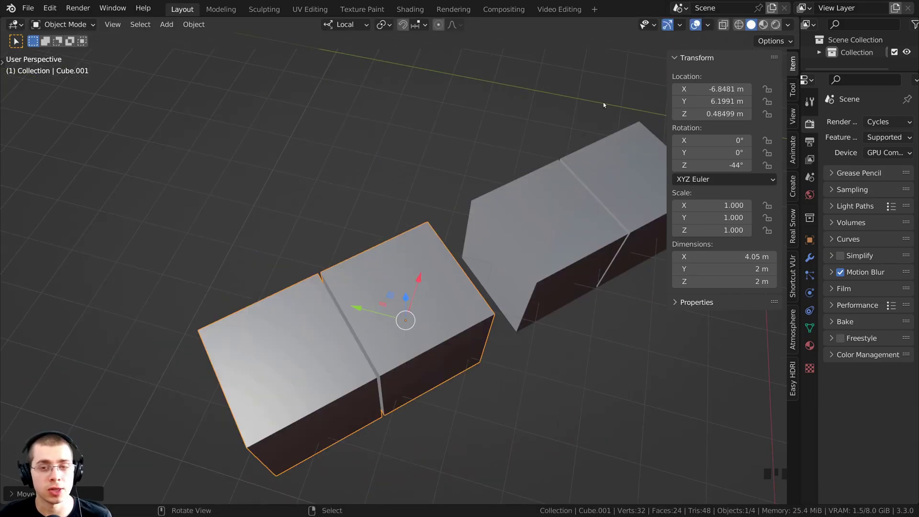
Set Object Gizmos to Local and drag the gizmo to move the pair to X -7.7547 m, Y 6.2797 m
{"action": "left_click", "coordinate": [679, 25]}
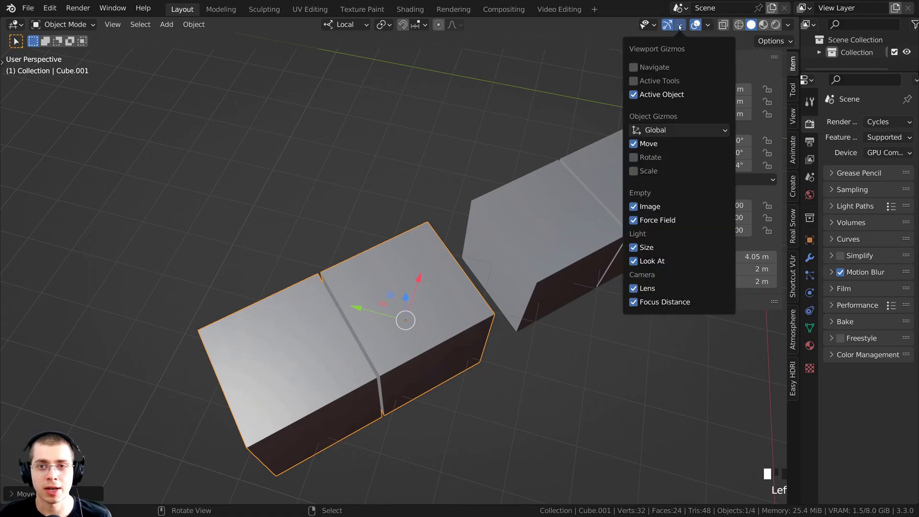
{"action": "left_click", "coordinate": [652, 131]}
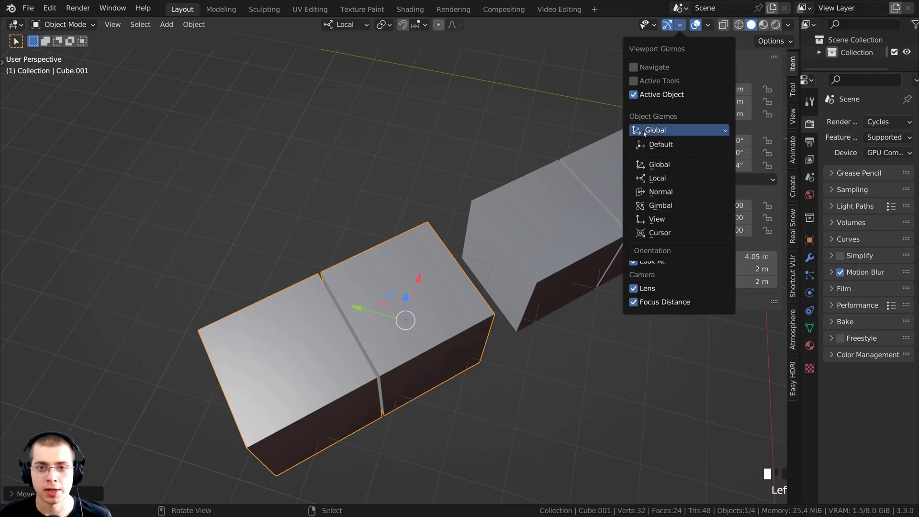
{"action": "left_click", "coordinate": [655, 177]}
{"action": "middle_click_drag", "start_coordinate": [605, 243], "coordinate": [342, 352]}
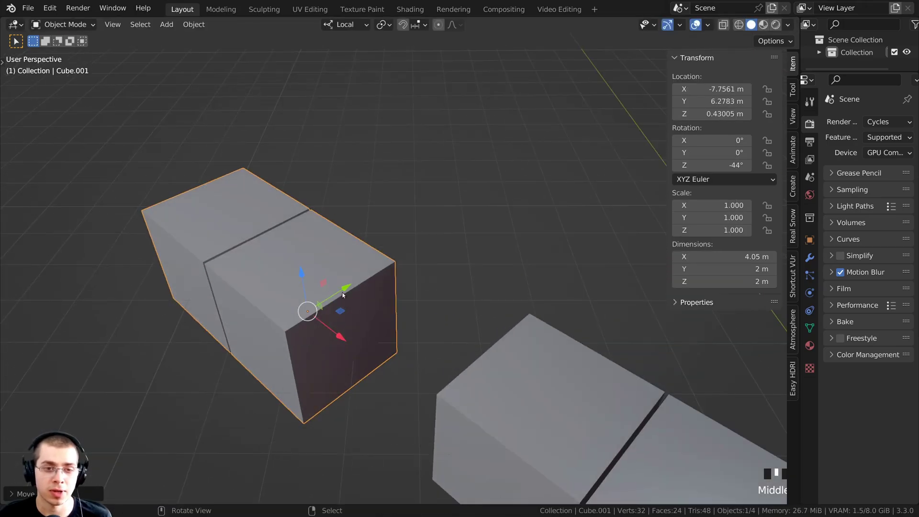
{"action": "left_click_drag", "start_coordinate": [339, 311], "coordinate": [276, 315]}
{"action": "middle_click_drag", "start_coordinate": [275, 315], "coordinate": [310, 296]}
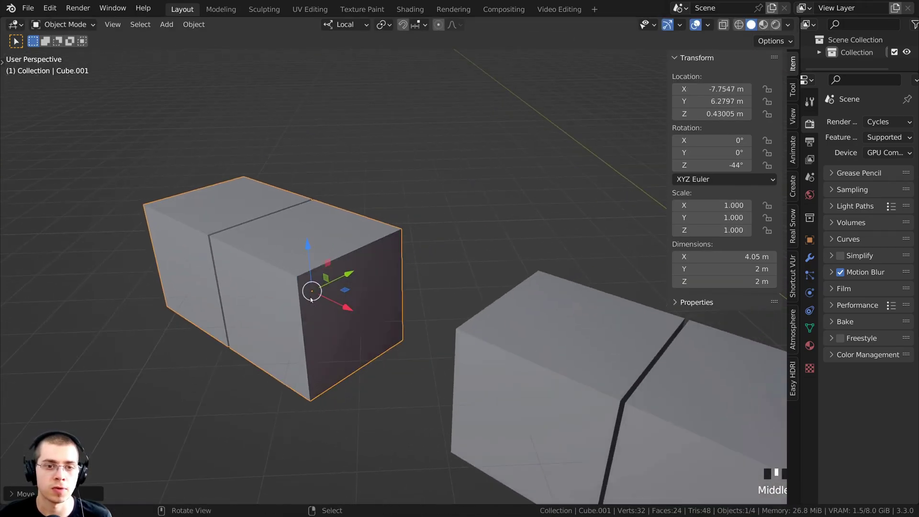
{"action": "left_click_drag", "start_coordinate": [311, 296], "coordinate": [306, 269]}
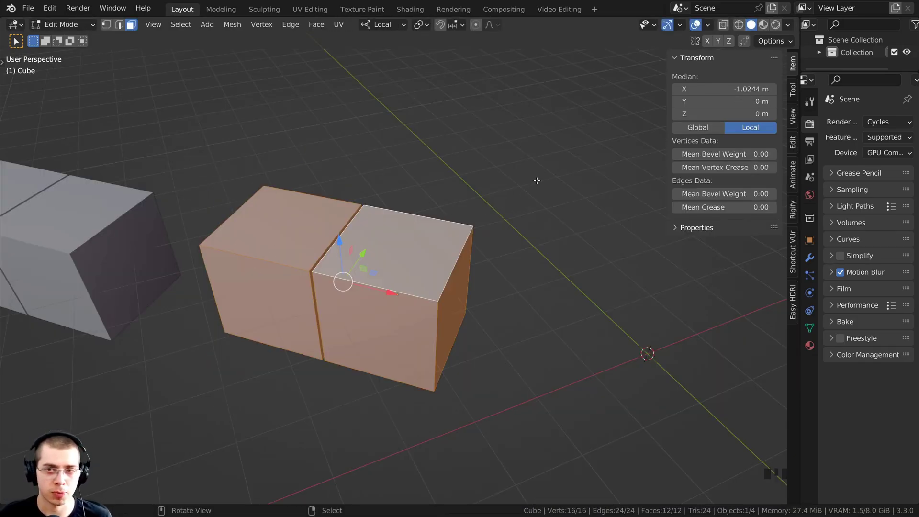
Shift the mesh median and show it in Global coordinates at X -4.0455 m, Y 3.5218 m
{"action": "key", "text": "n"}
{"action": "key", "text": "n"}
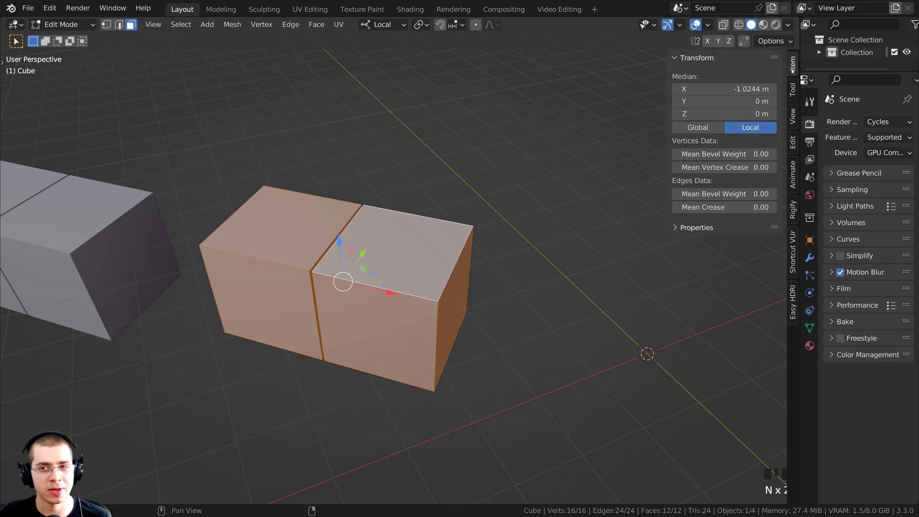
{"action": "left_click", "coordinate": [793, 69]}
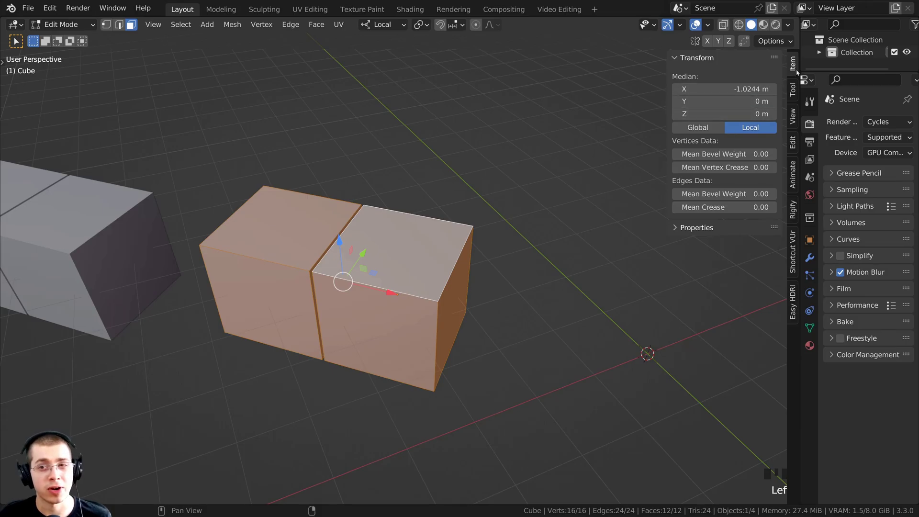
{"action": "left_click", "coordinate": [694, 128]}
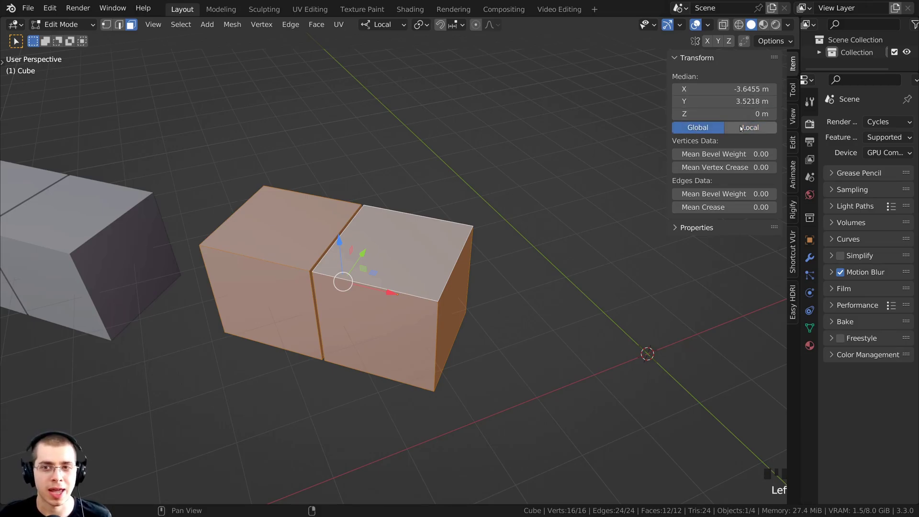
{"action": "left_click", "coordinate": [746, 128]}
{"action": "mouse_move", "coordinate": [716, 94]}
{"action": "left_mouse_down"}
{"action": "mouse_move", "coordinate": [756, 93]}
{"action": "mouse_move", "coordinate": [716, 93]}
{"action": "mouse_move", "coordinate": [723, 114]}
{"action": "mouse_move", "coordinate": [751, 114]}
{"action": "mouse_move", "coordinate": [695, 115]}
{"action": "mouse_move", "coordinate": [680, 89]}
{"action": "mouse_move", "coordinate": [703, 94]}
{"action": "left_mouse_up"}
{"action": "left_click", "coordinate": [692, 128]}
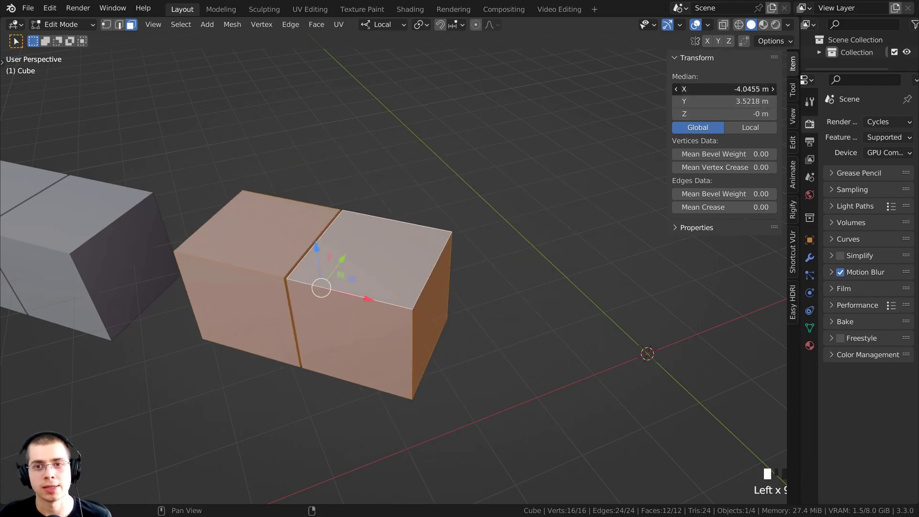